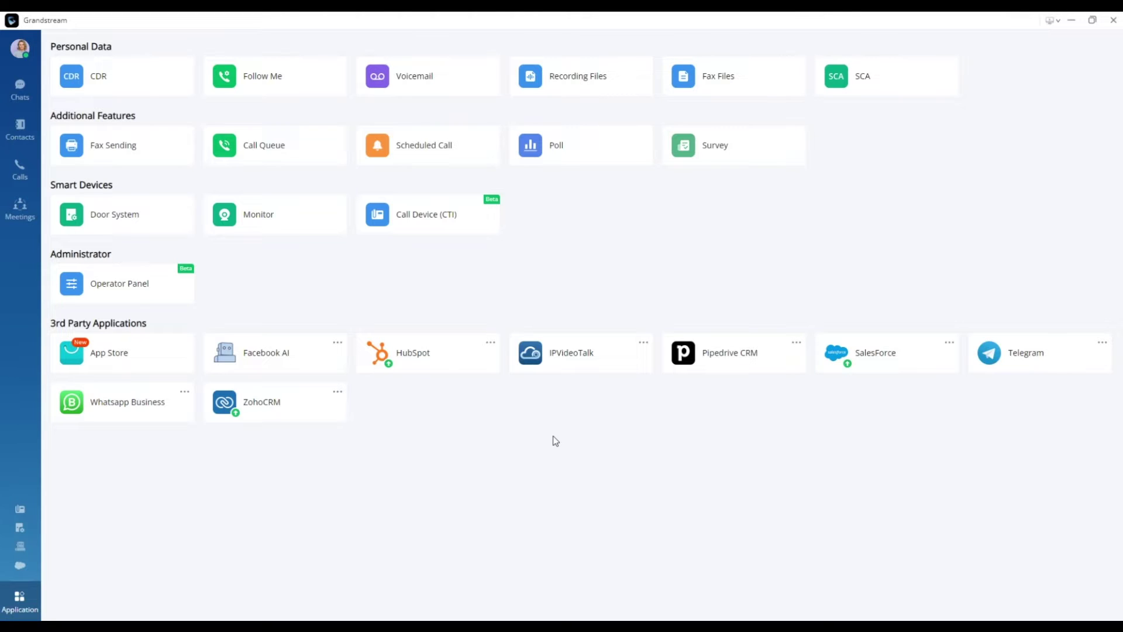
- Open the Whatsapp Business account form and go to the Wavetest name and Access Token fields
click(131, 405)
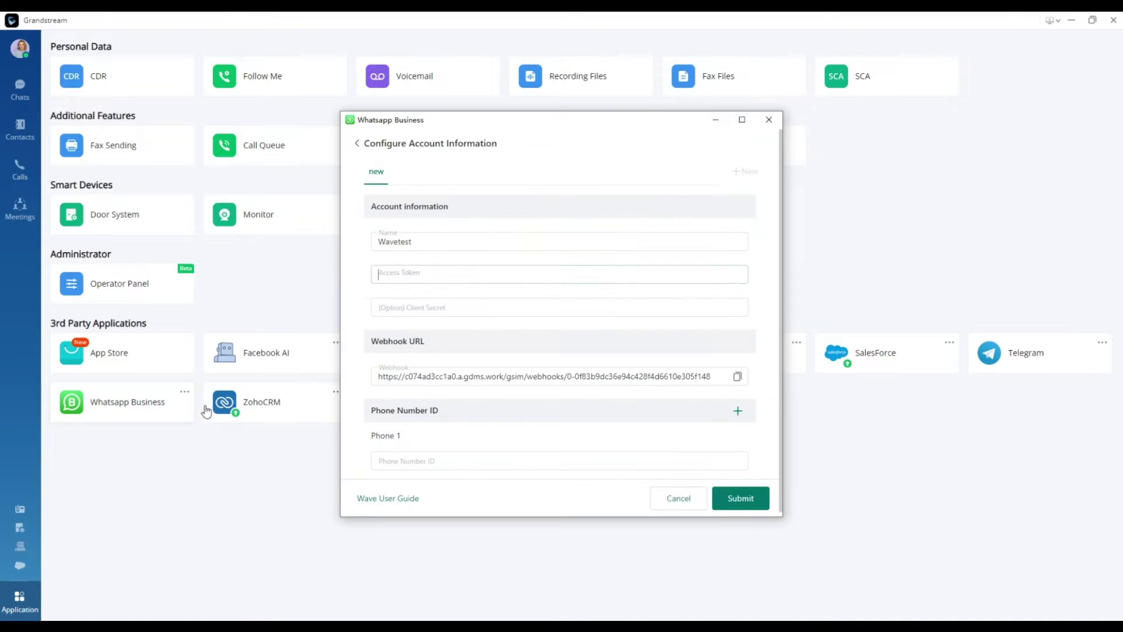
click(429, 244)
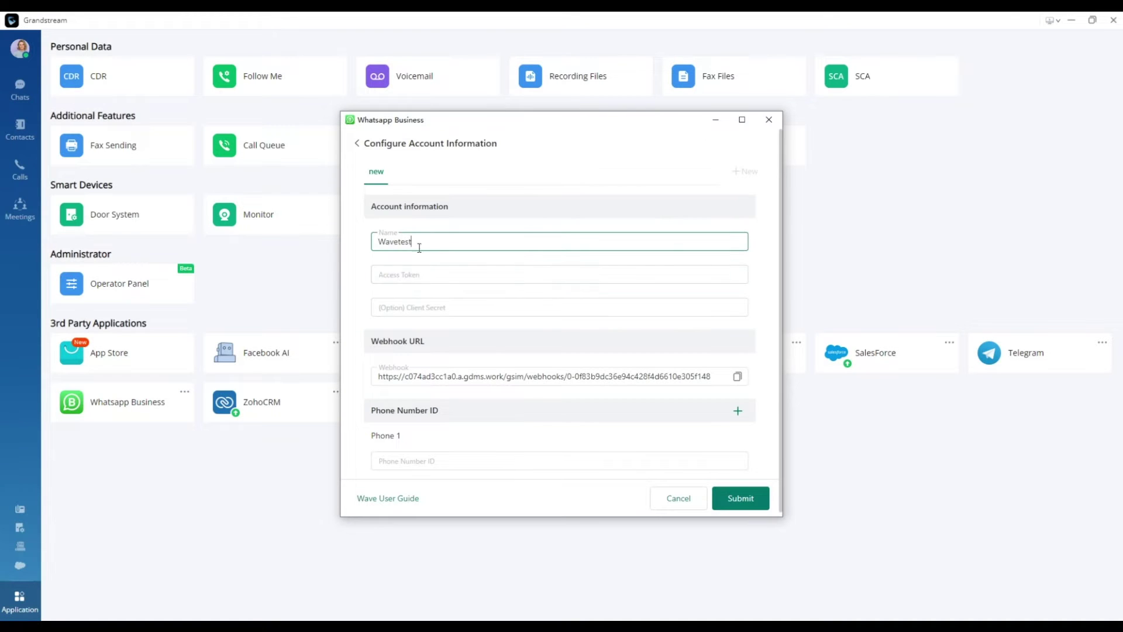
click(414, 281)
- Start a new Meta for Developers app with the Other use case and Business app type
key(alt+Tab)
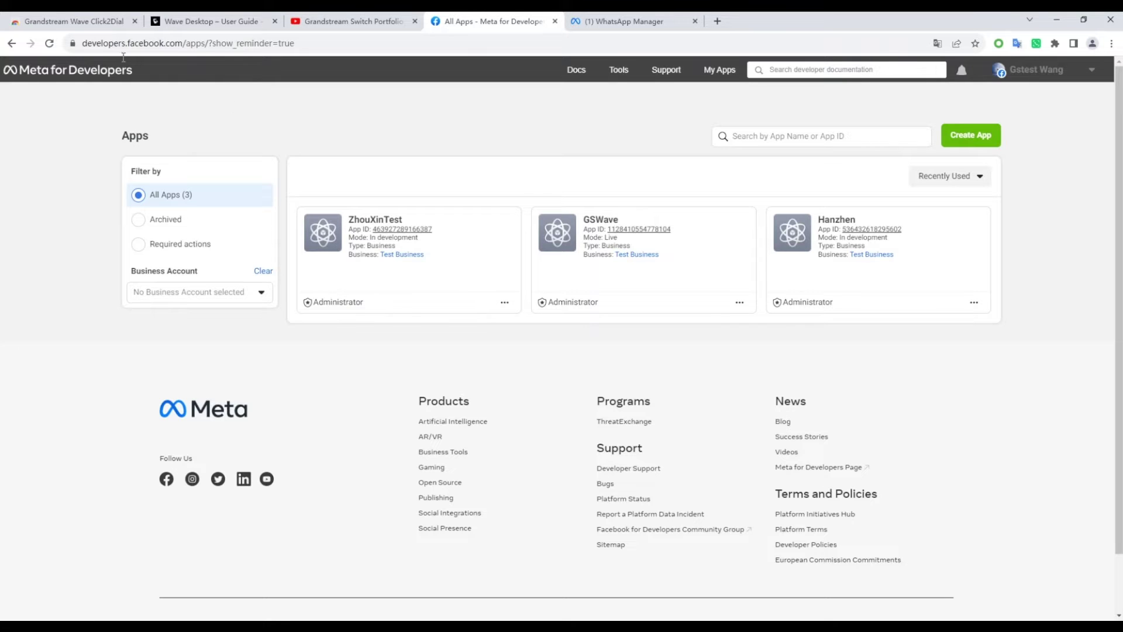
click(108, 45)
click(149, 44)
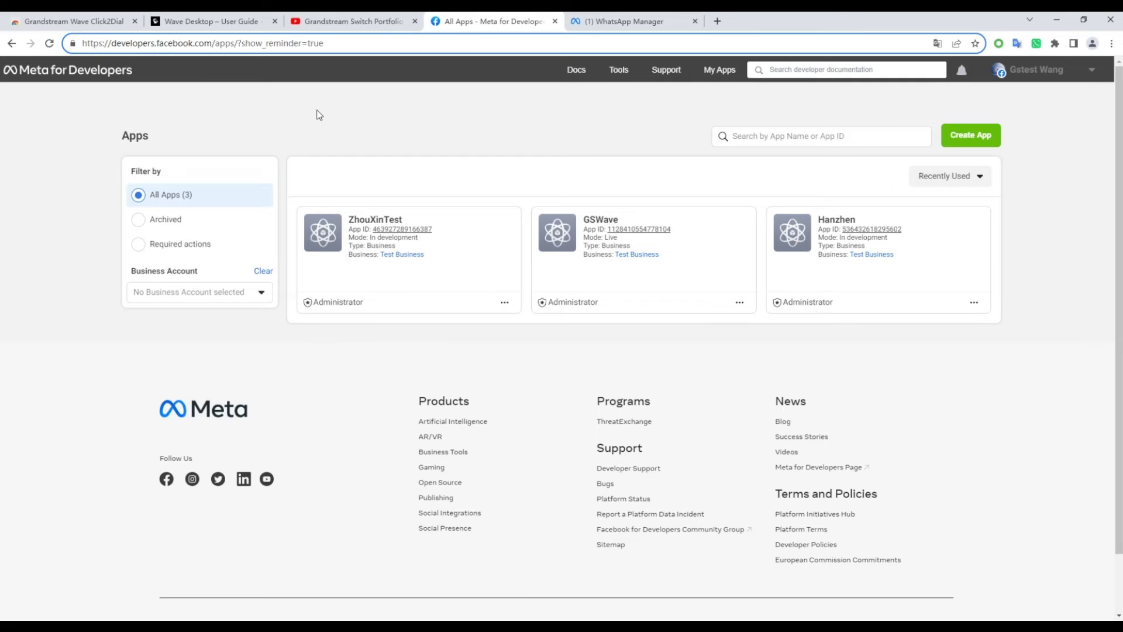
click(440, 129)
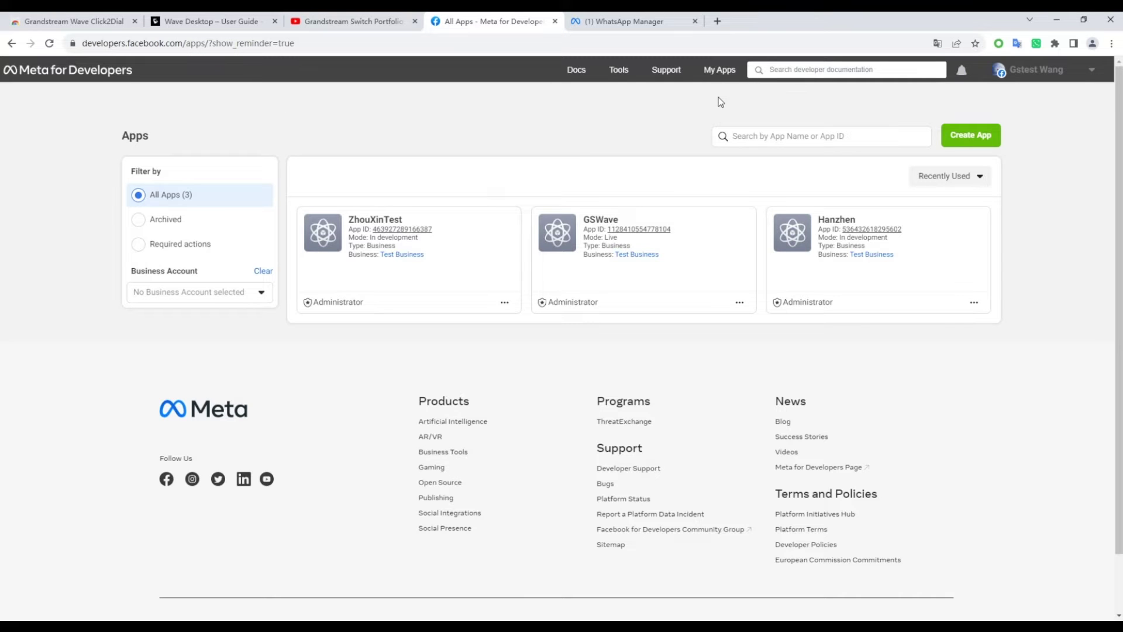
click(957, 146)
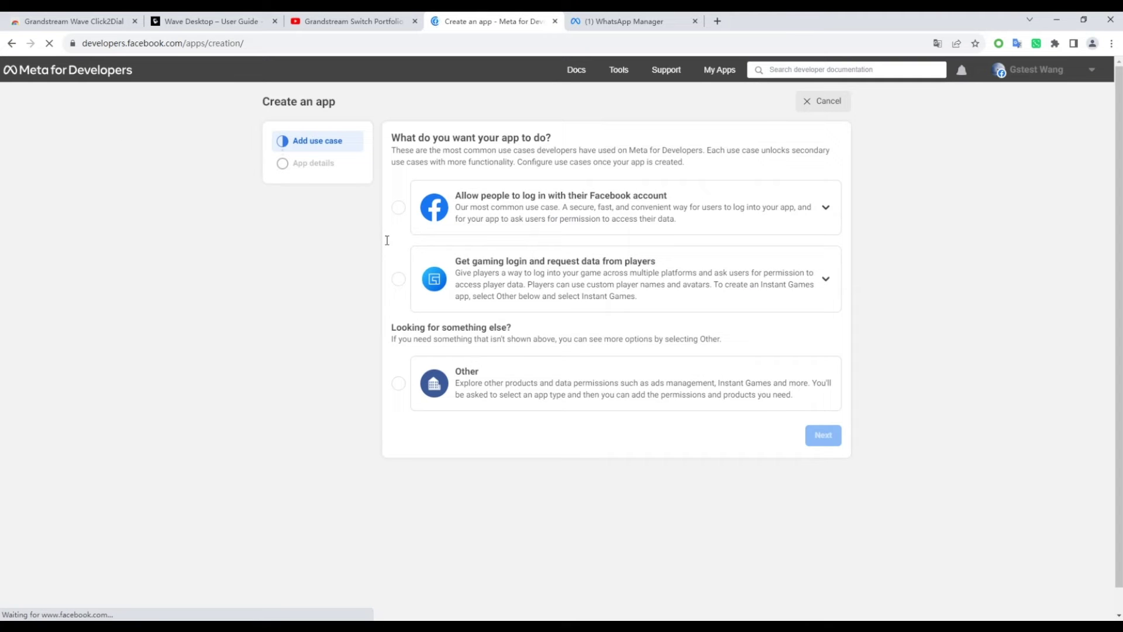
click(406, 389)
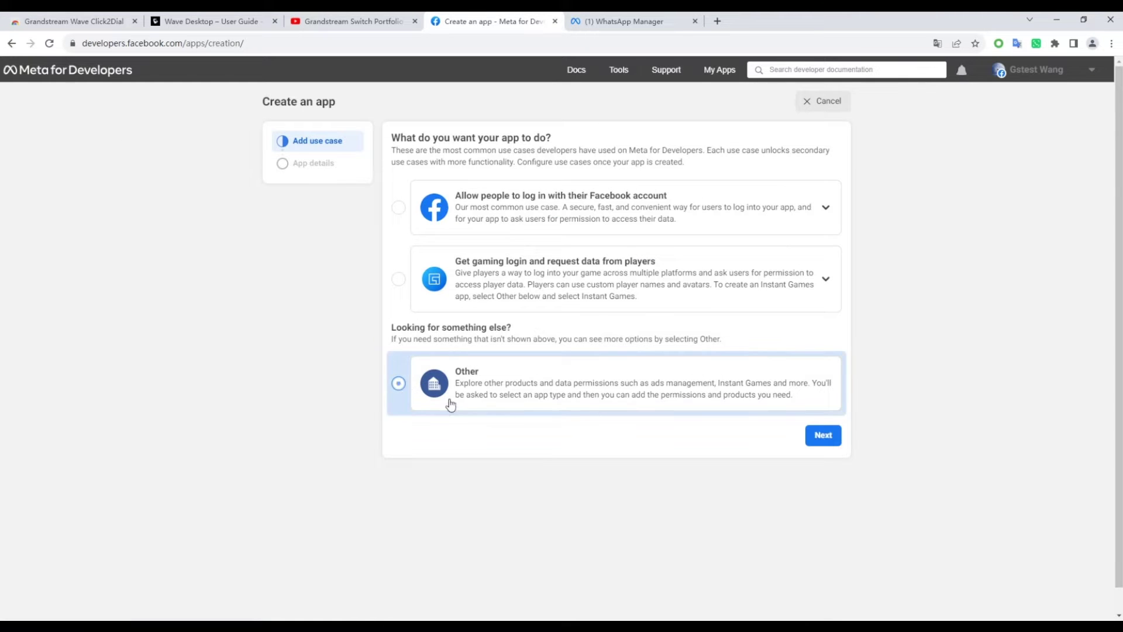
click(820, 438)
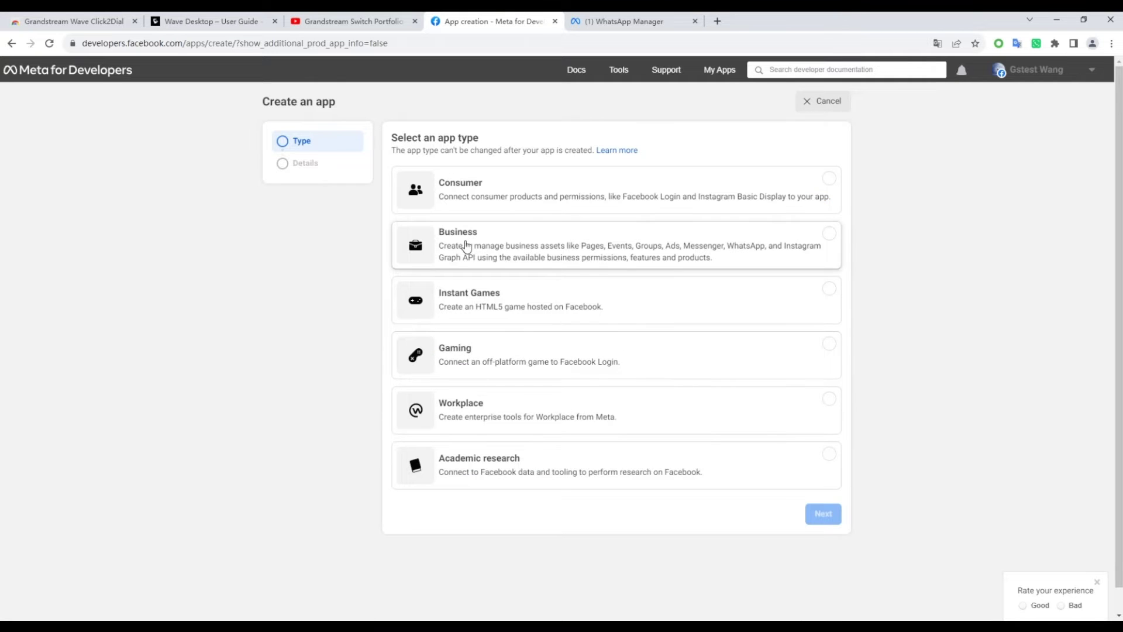
click(497, 257)
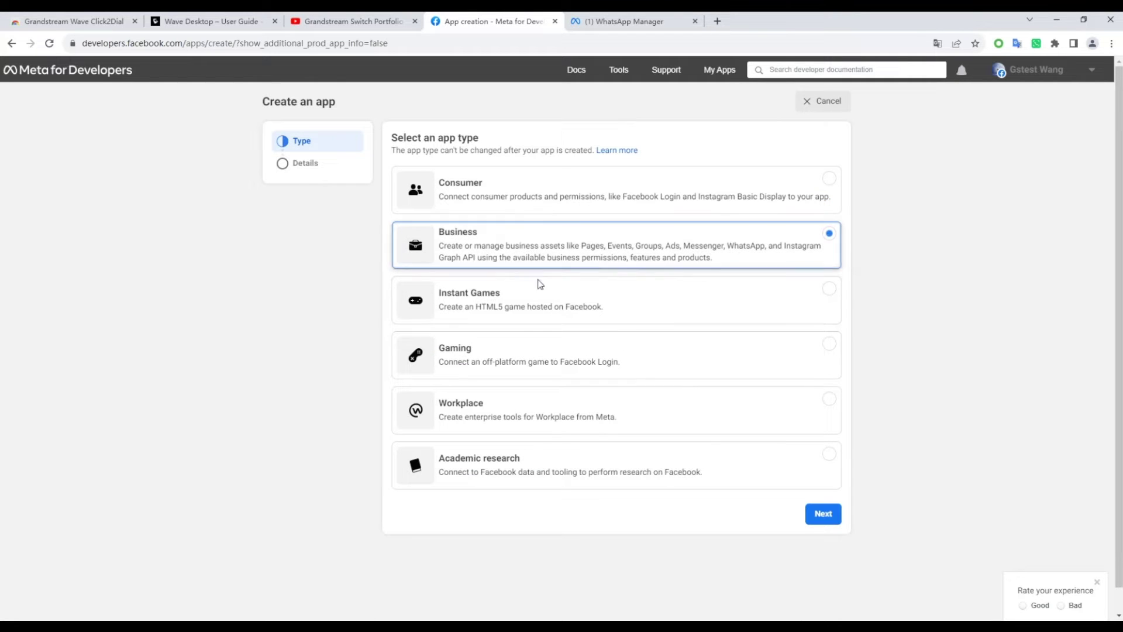
click(823, 514)
- Name the new app WaveTest and create it
click(445, 169)
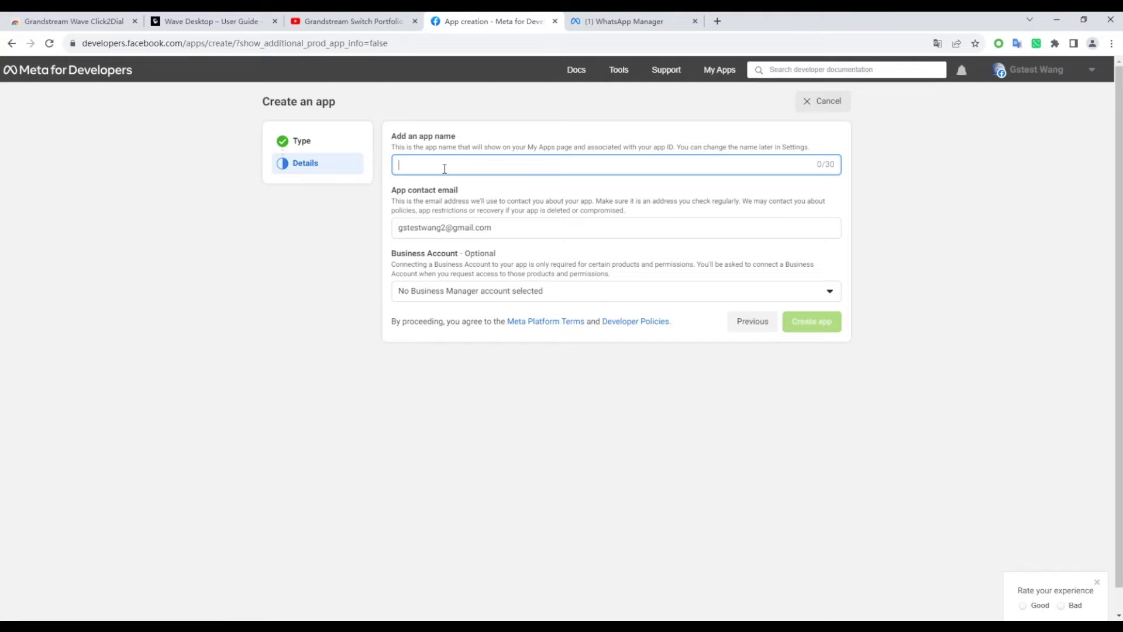
text(T)
key(BackSpace)
text(WaveTest)
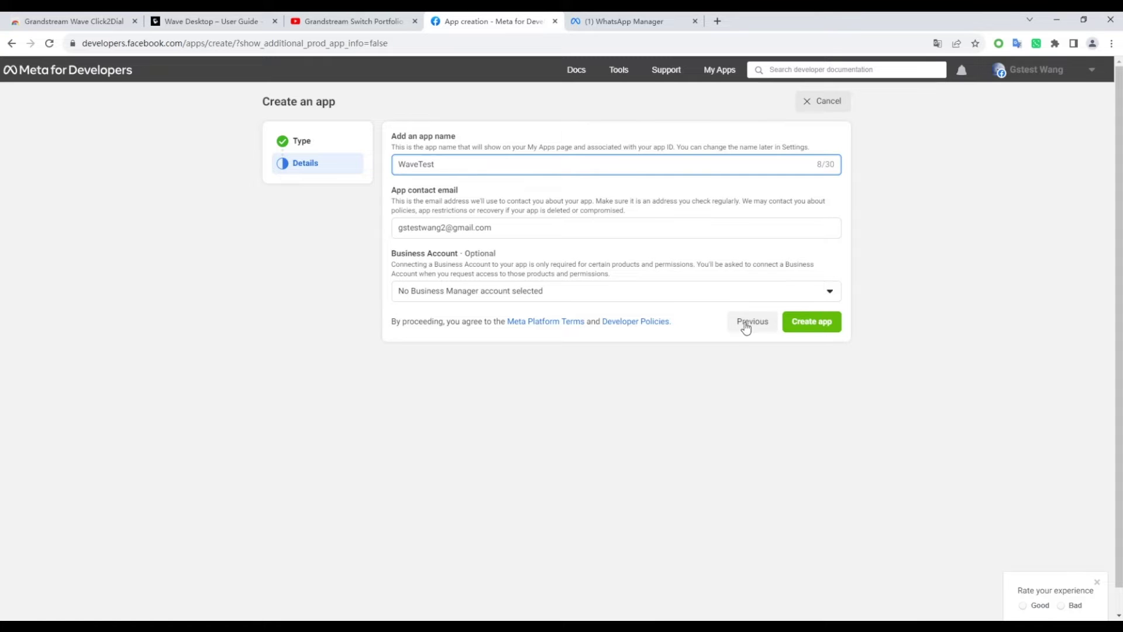
click(810, 321)
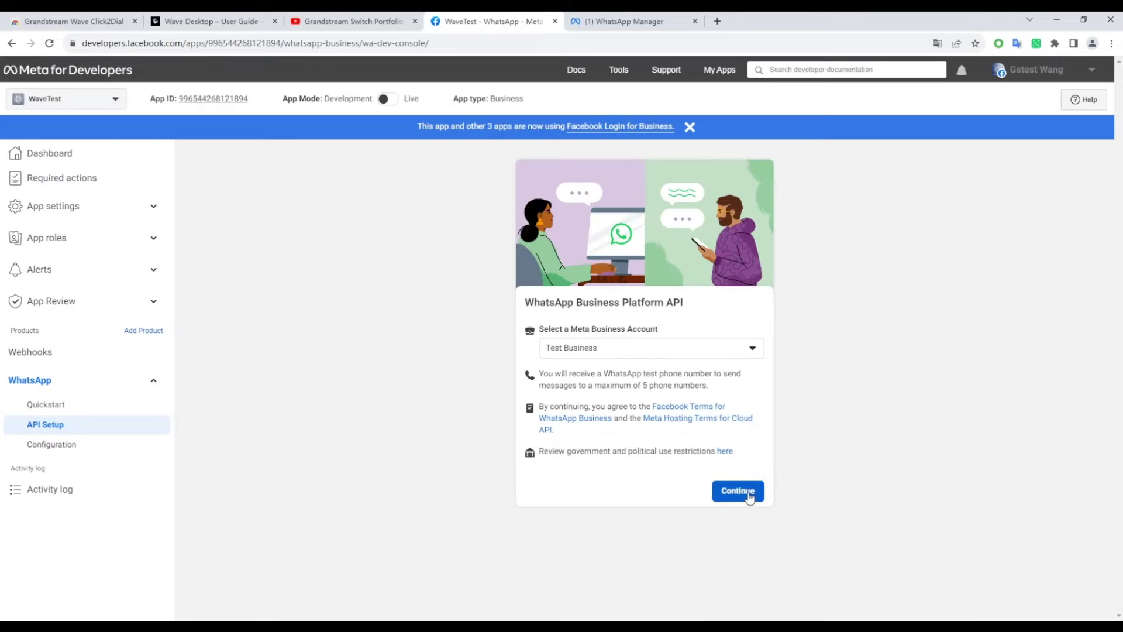
- Add WhatsApp to WaveTest using the Test Business account and start using the Cloud API
click(738, 491)
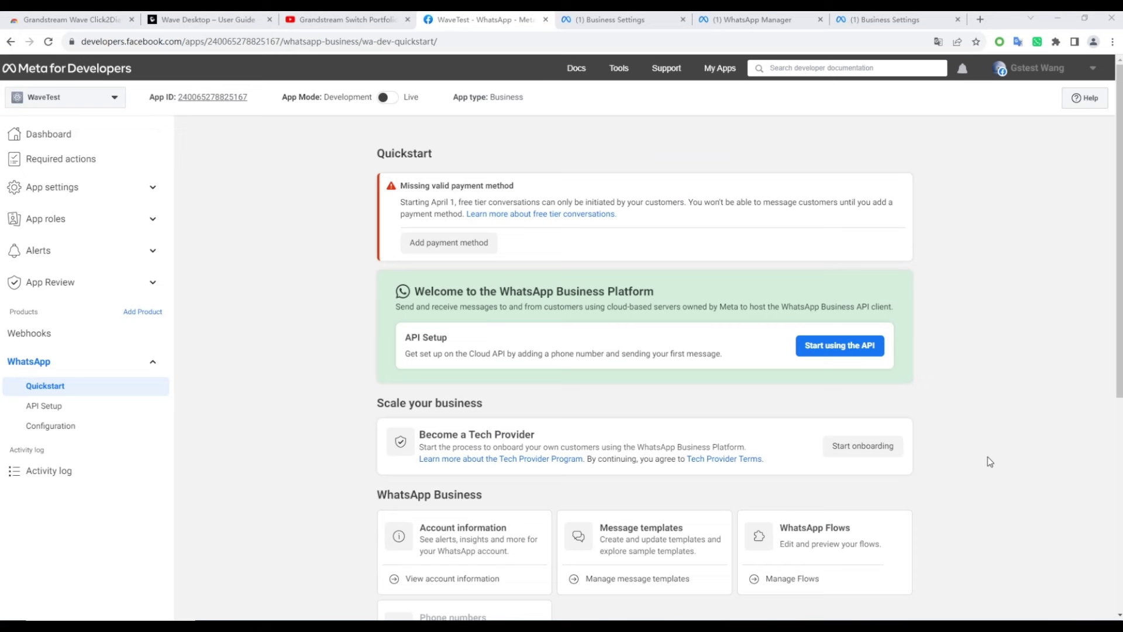
click(833, 346)
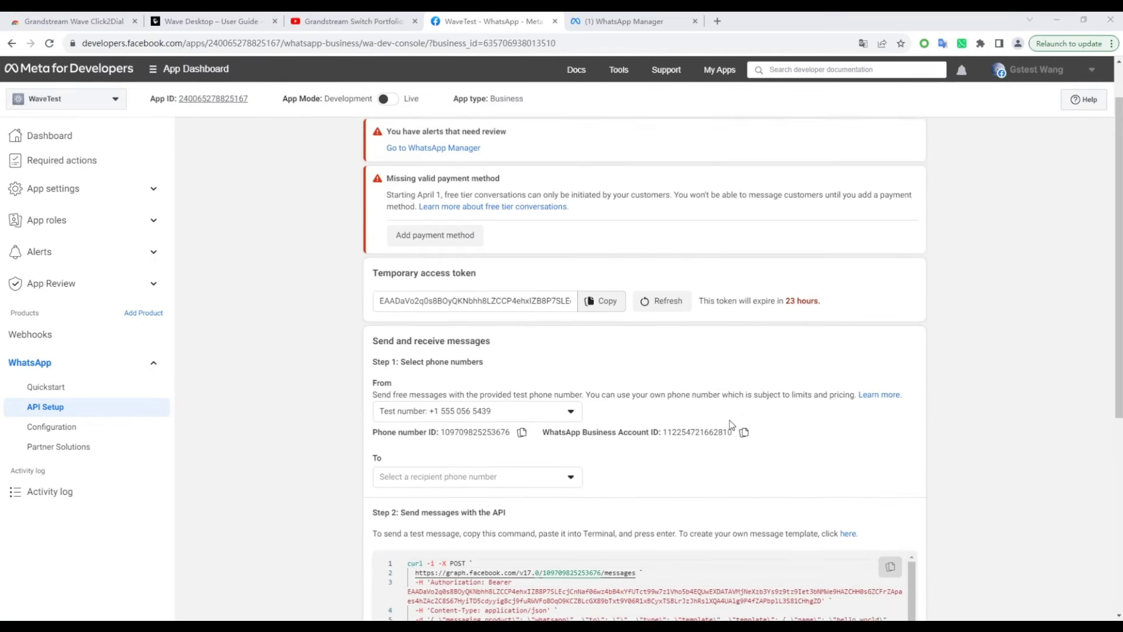
scroll(728, 420, down, 1)
- Check the From sender numbers, dismiss the Add phone number form, and locate the Phone number ID
click(571, 350)
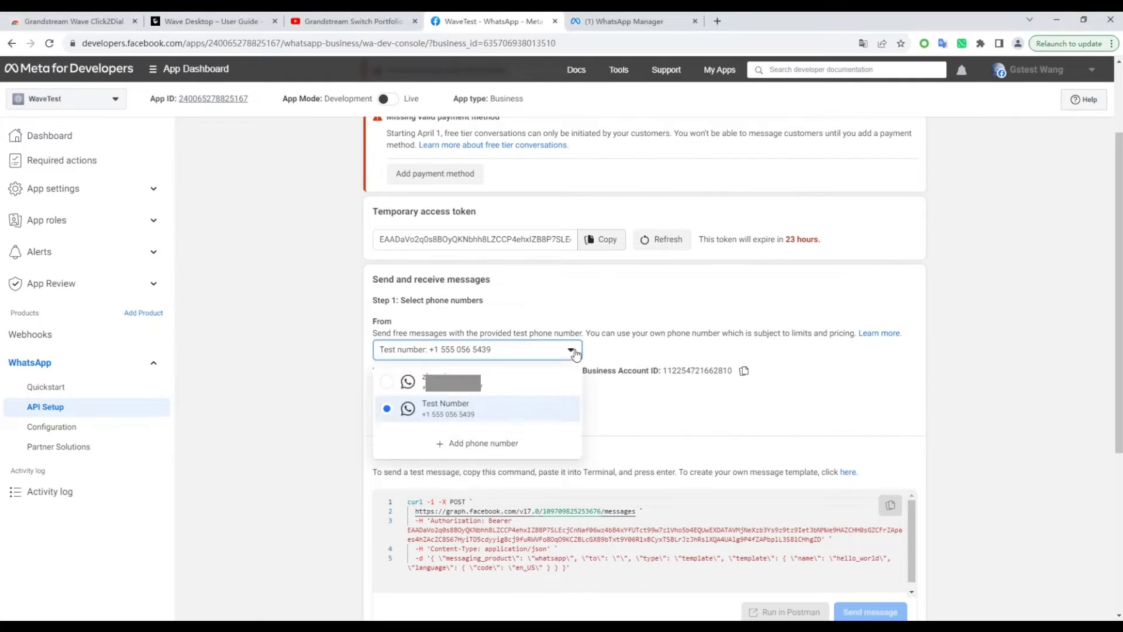
click(471, 445)
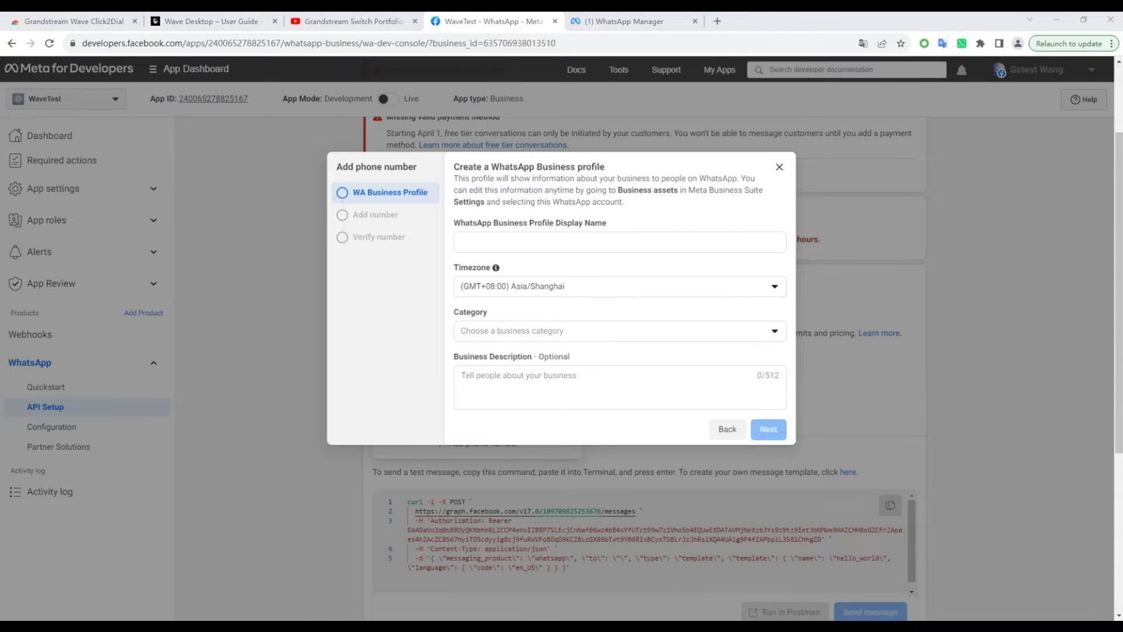
drag(454, 178, 626, 202)
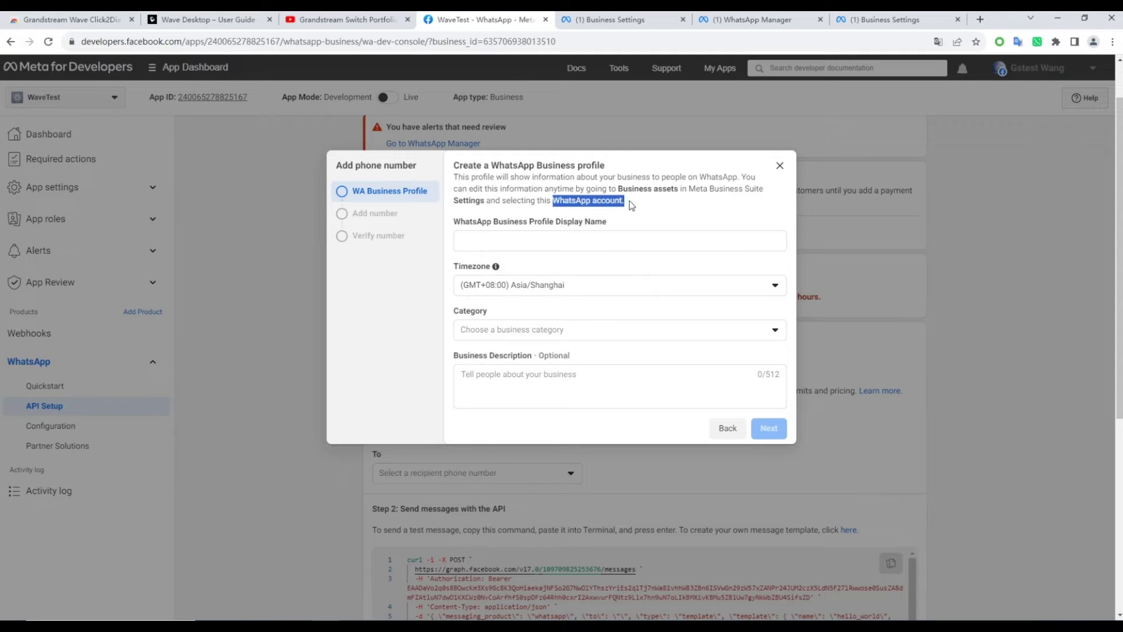
click(780, 167)
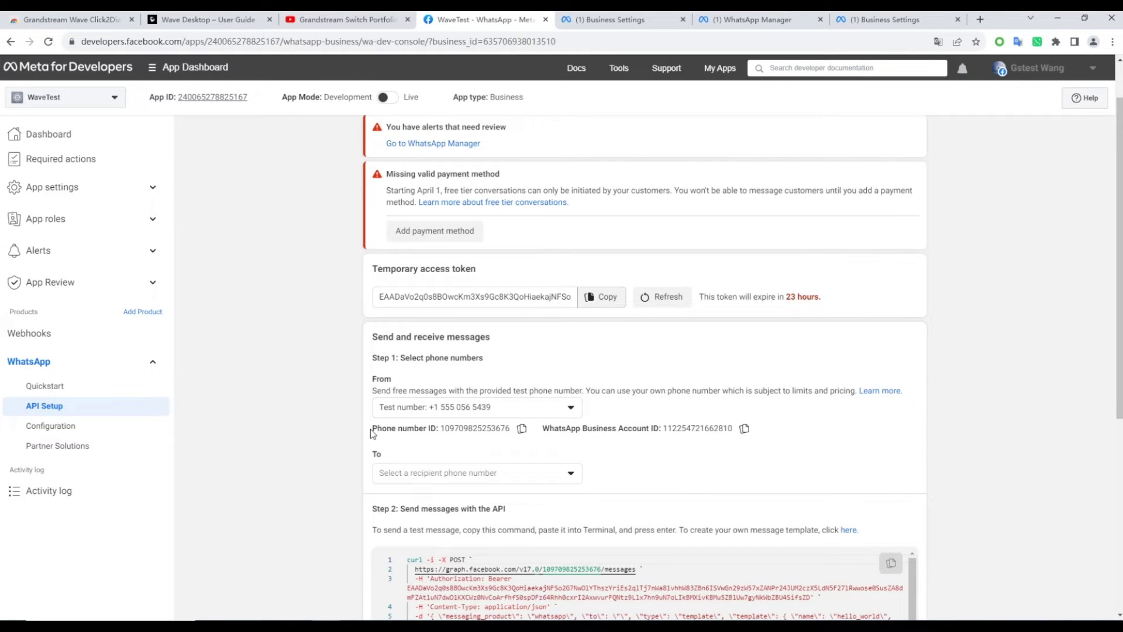
drag(370, 433, 511, 433)
click(457, 435)
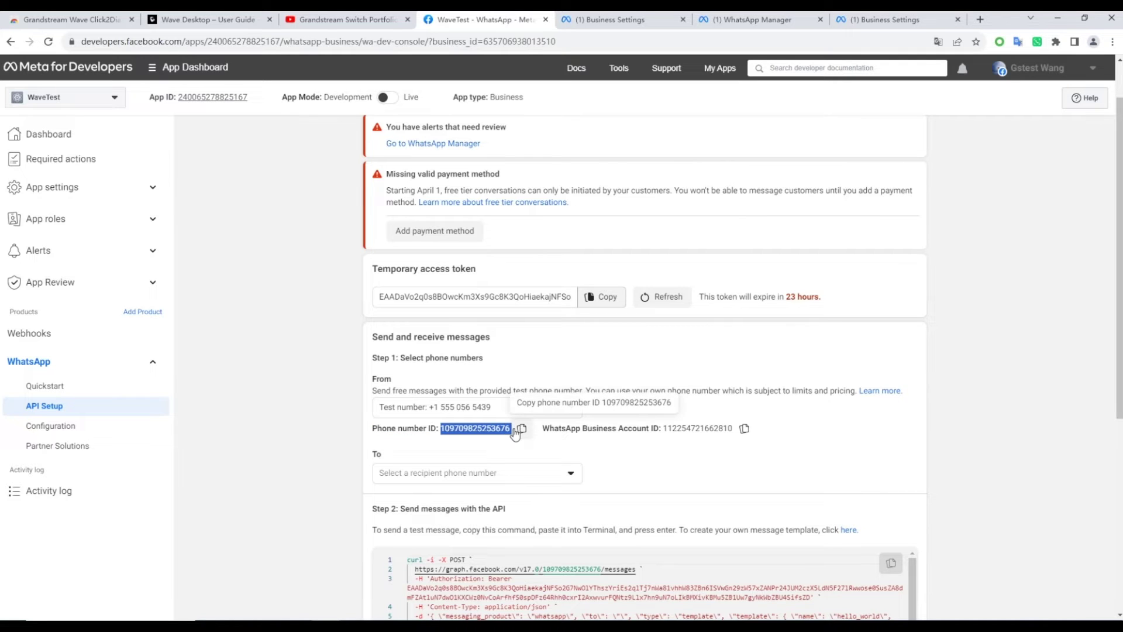
- Copy the test number's phone number ID and paste it into Wave's Phone Number ID field
click(523, 432)
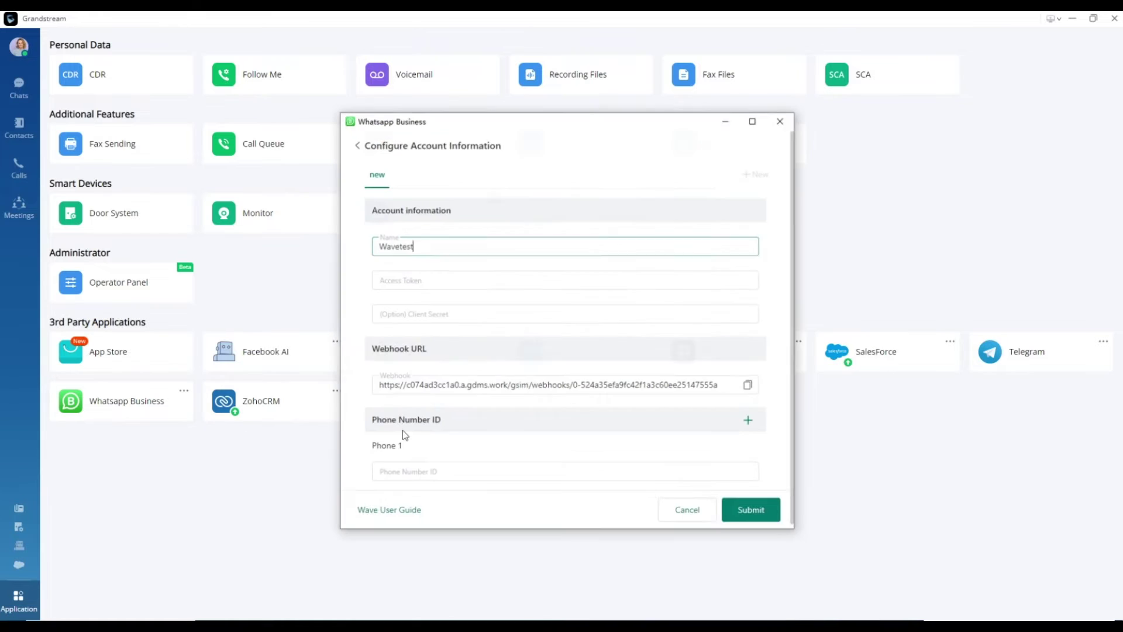
click(414, 462)
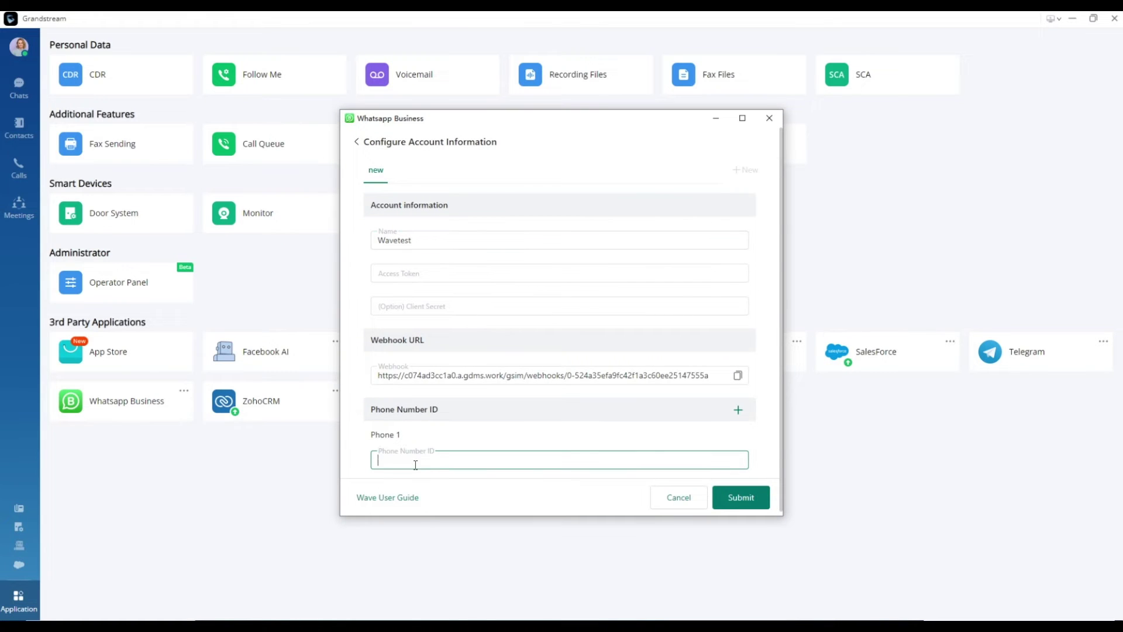
key(ctrl+v)
click(428, 316)
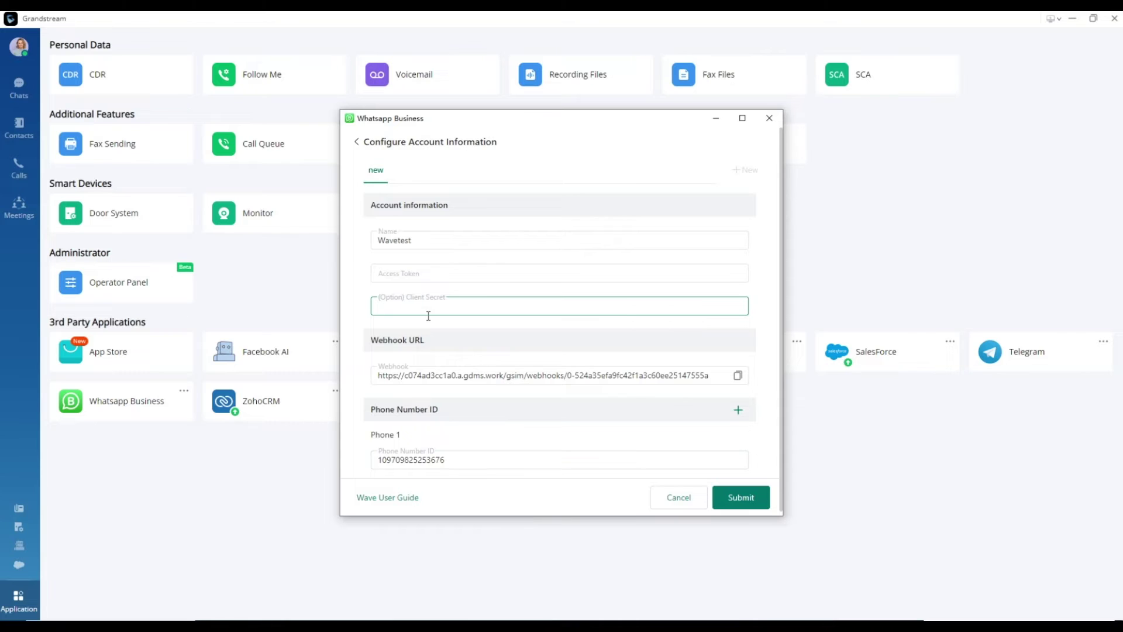
key(alt+Tab)
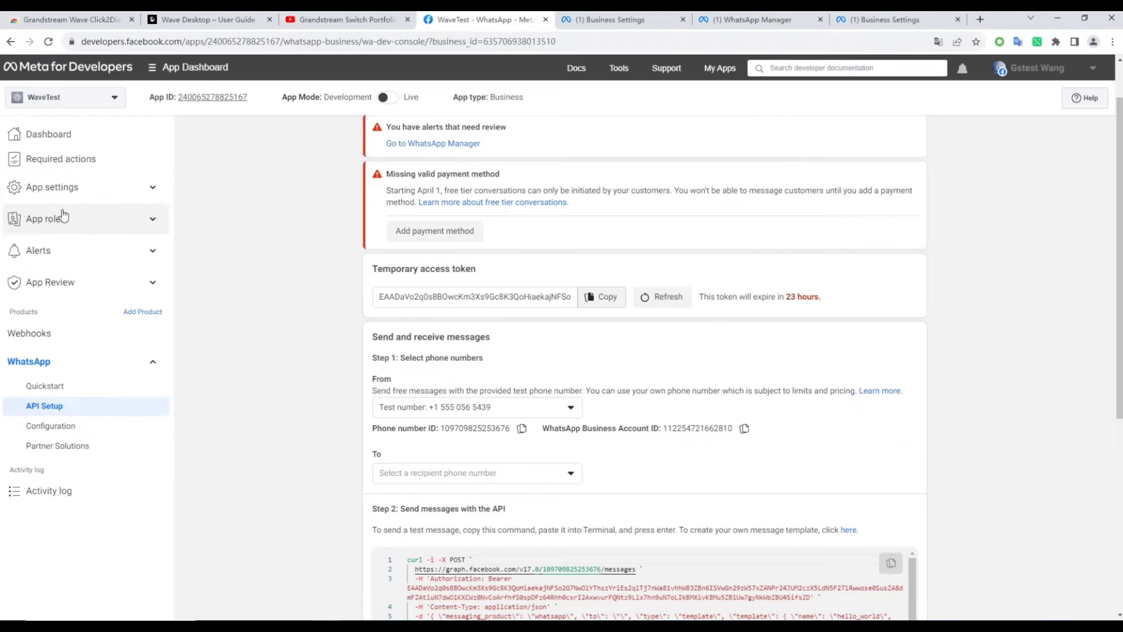
- Copy the App secret from WaveTest's App settings > Basic page
click(67, 190)
click(57, 218)
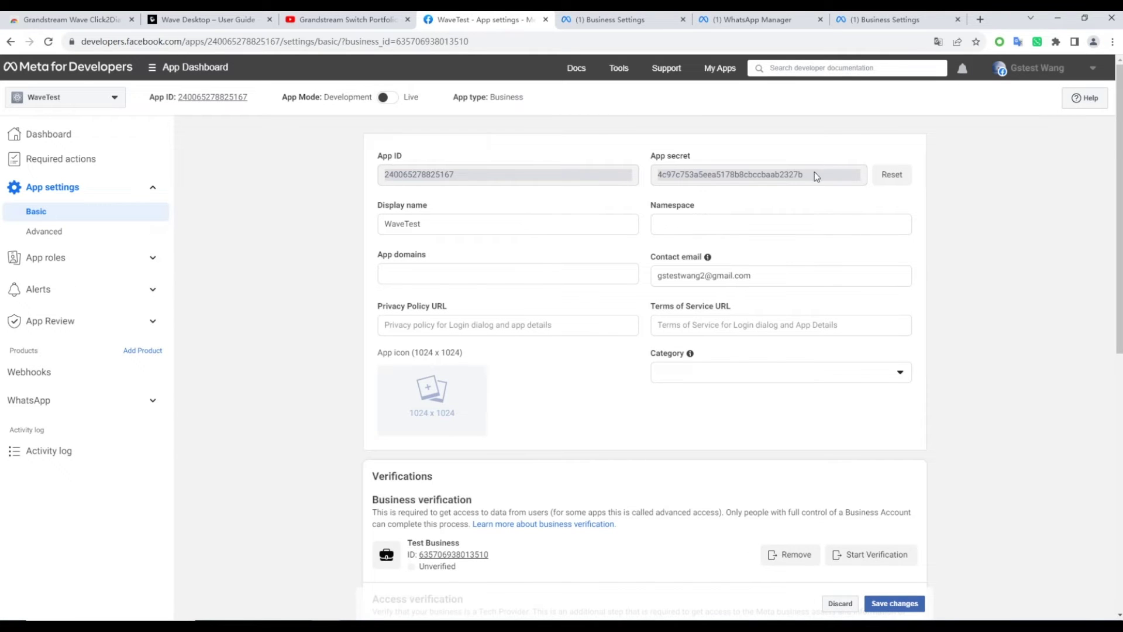
drag(813, 173, 660, 178)
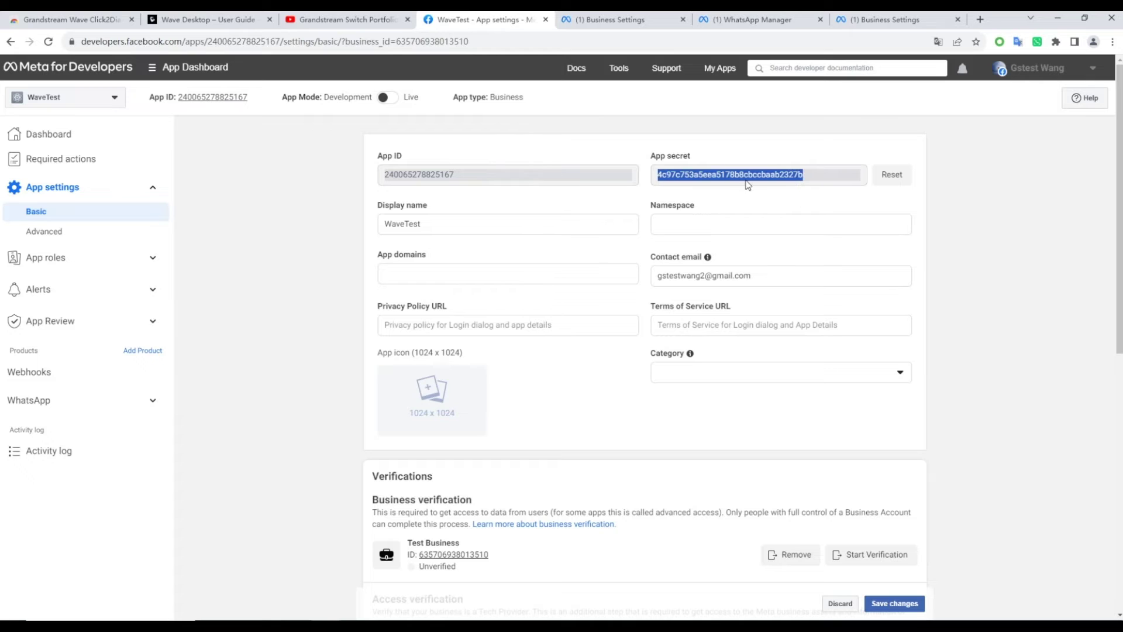
key(alt+Tab)
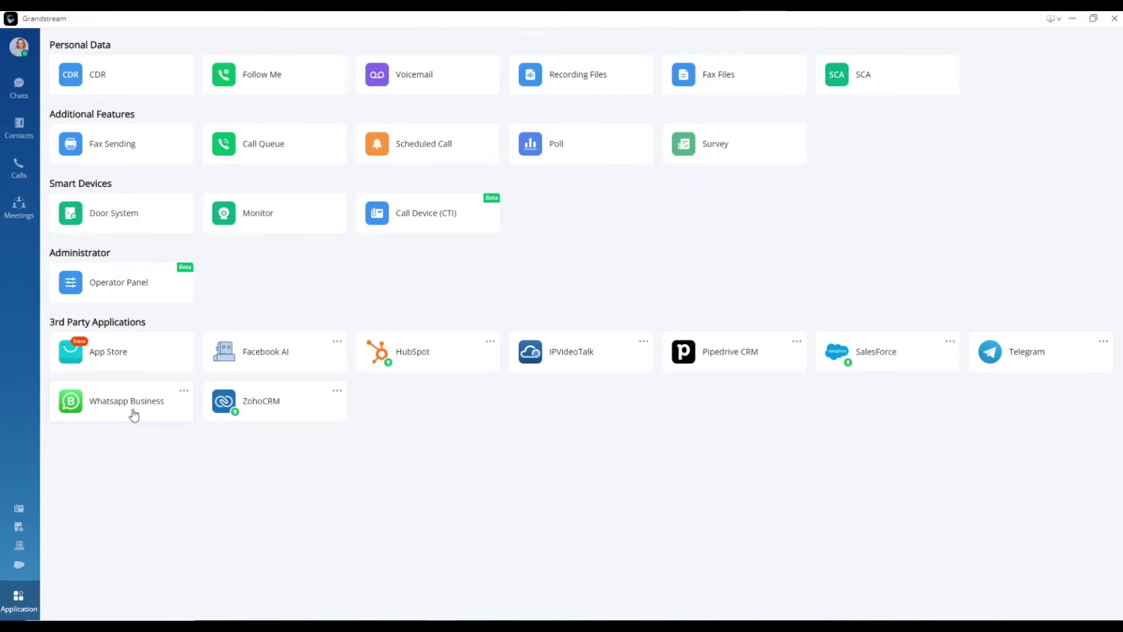
- Paste the WaveTest app secret into the WhatsApp Business (Option) Client Secret field
click(132, 410)
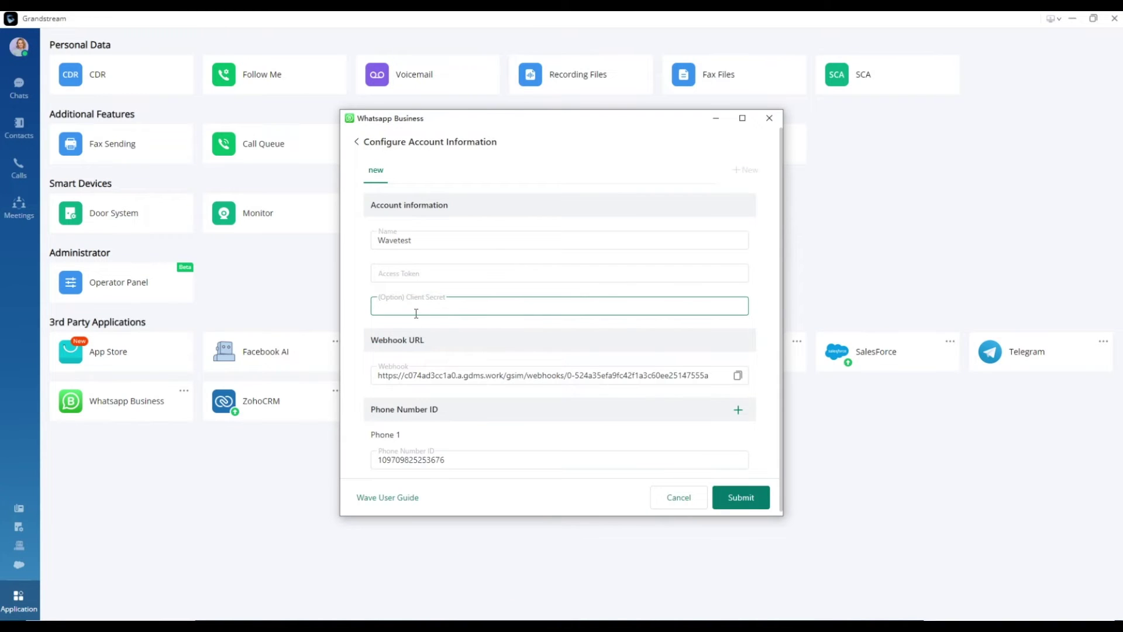
key(ctrl+v)
click(426, 280)
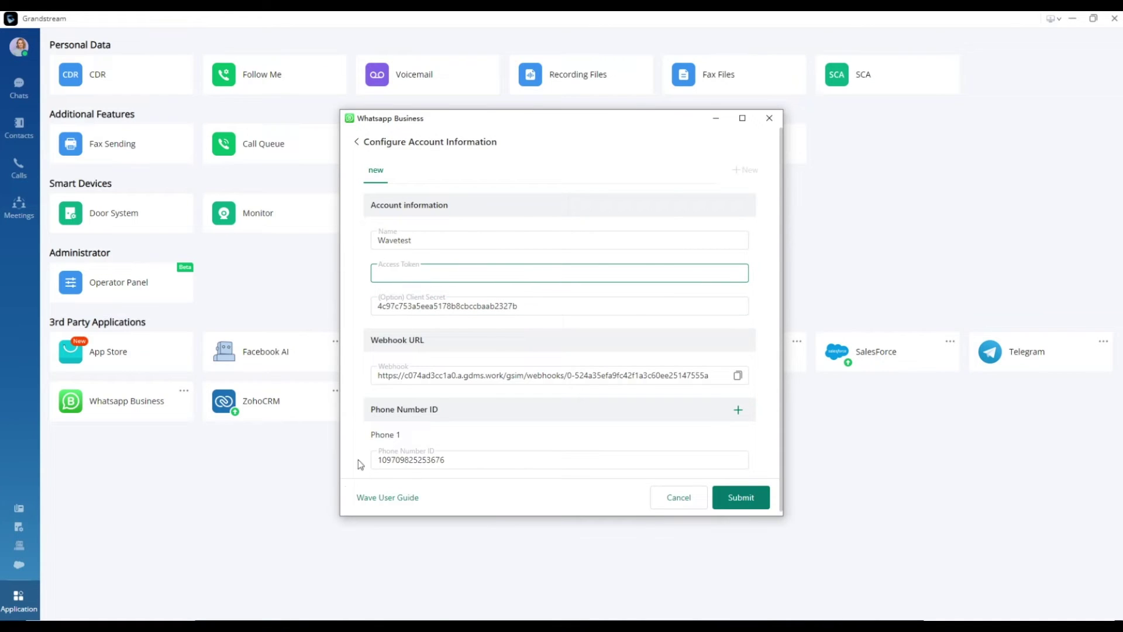
key(alt+Tab)
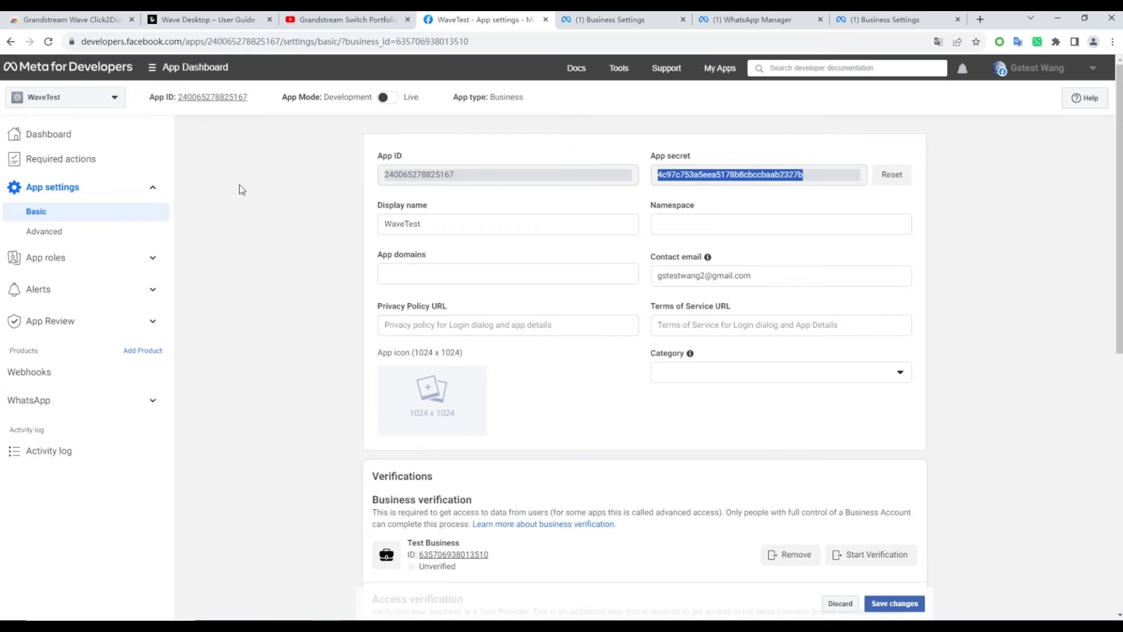
- Open Meta Business Settings in a new tab and go to Users > System users
click(188, 67)
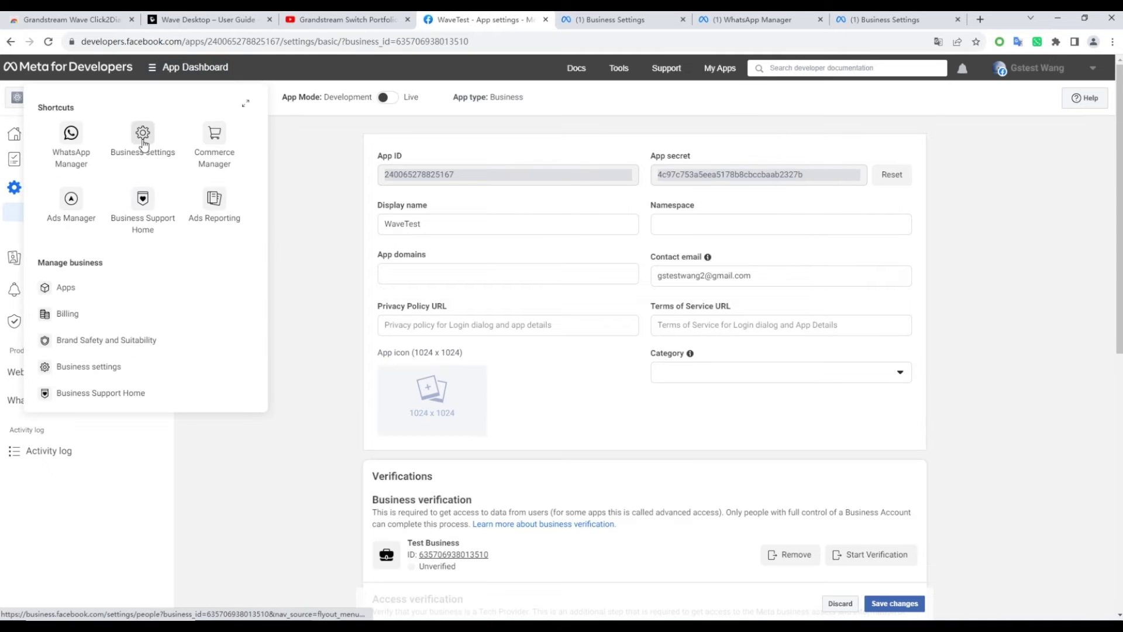
middle_click(143, 145)
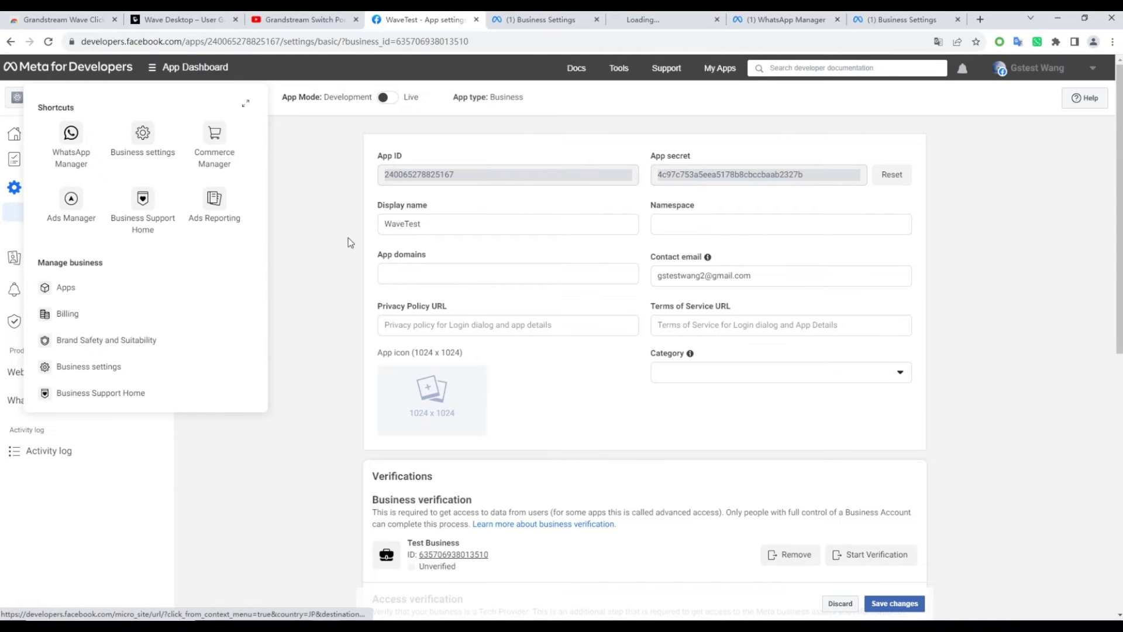
click(650, 19)
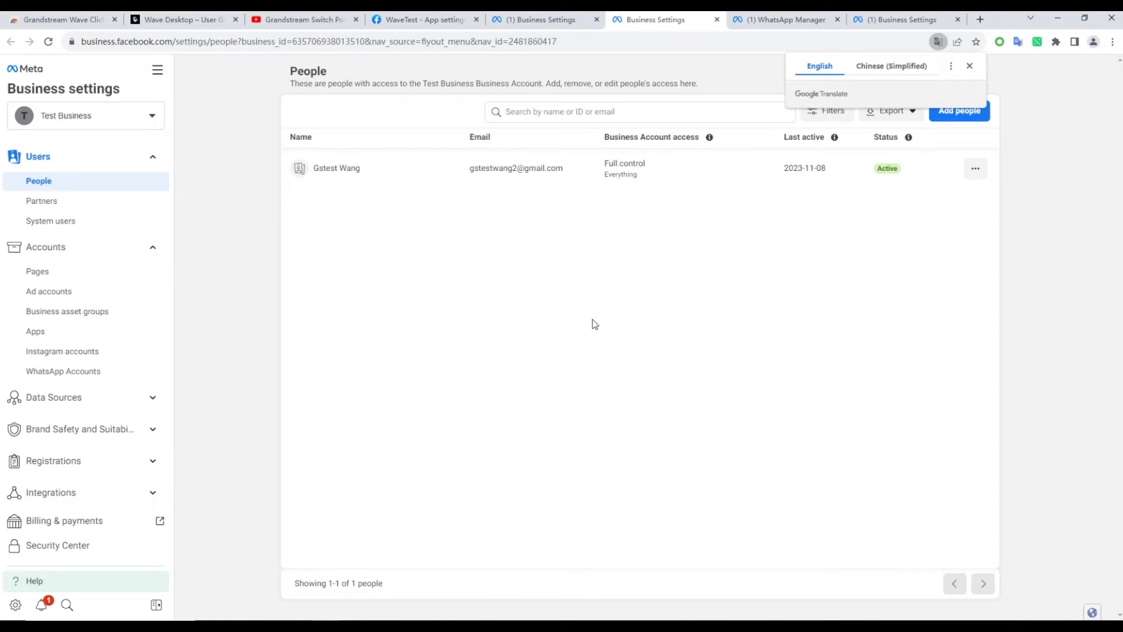
click(47, 221)
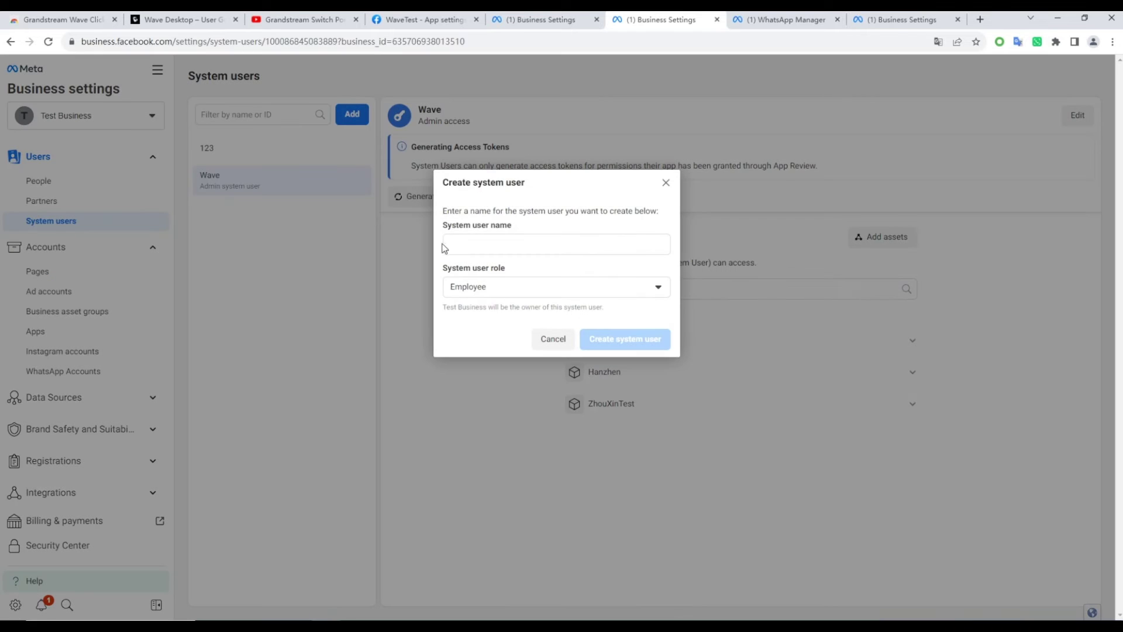
- Create a system user named Wave with the Admin role
click(479, 248)
text(Wave)
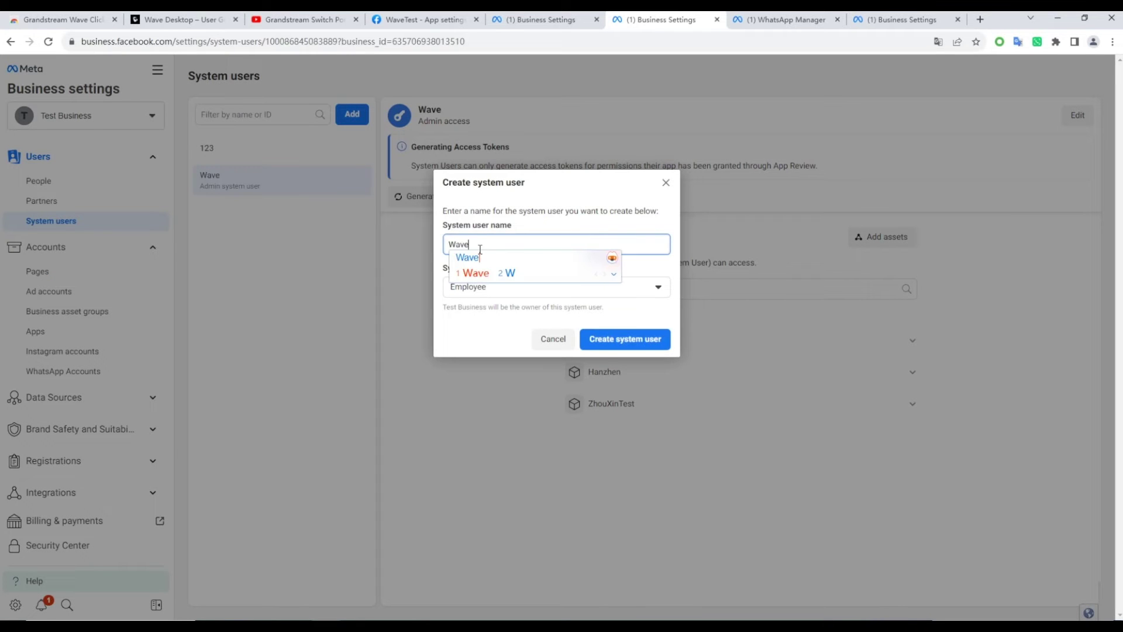
click(527, 287)
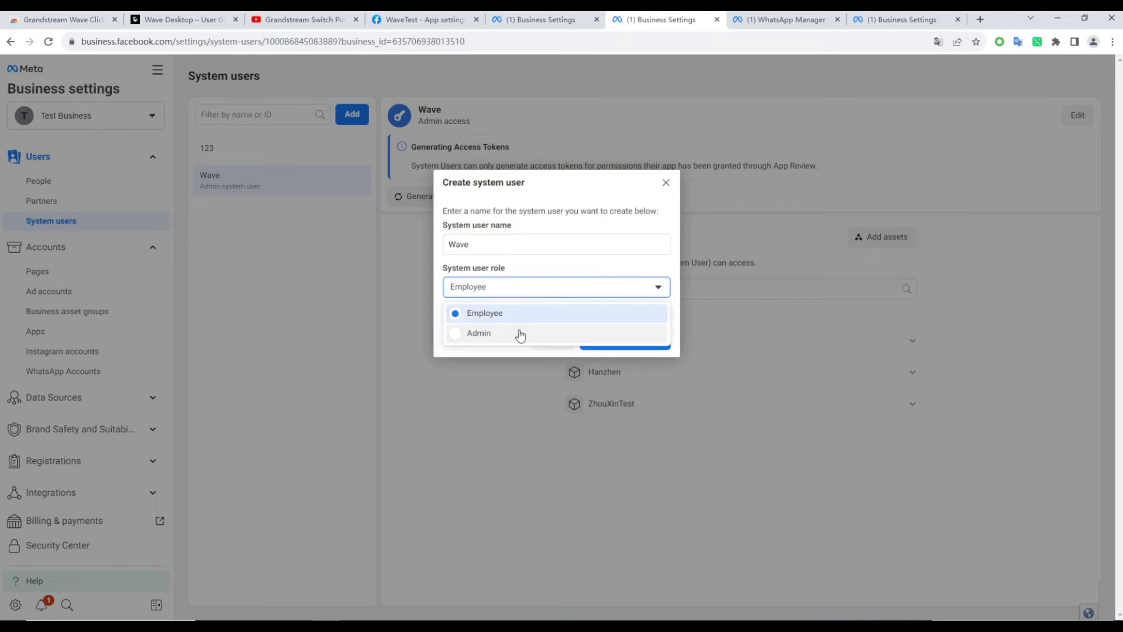
click(519, 333)
click(626, 343)
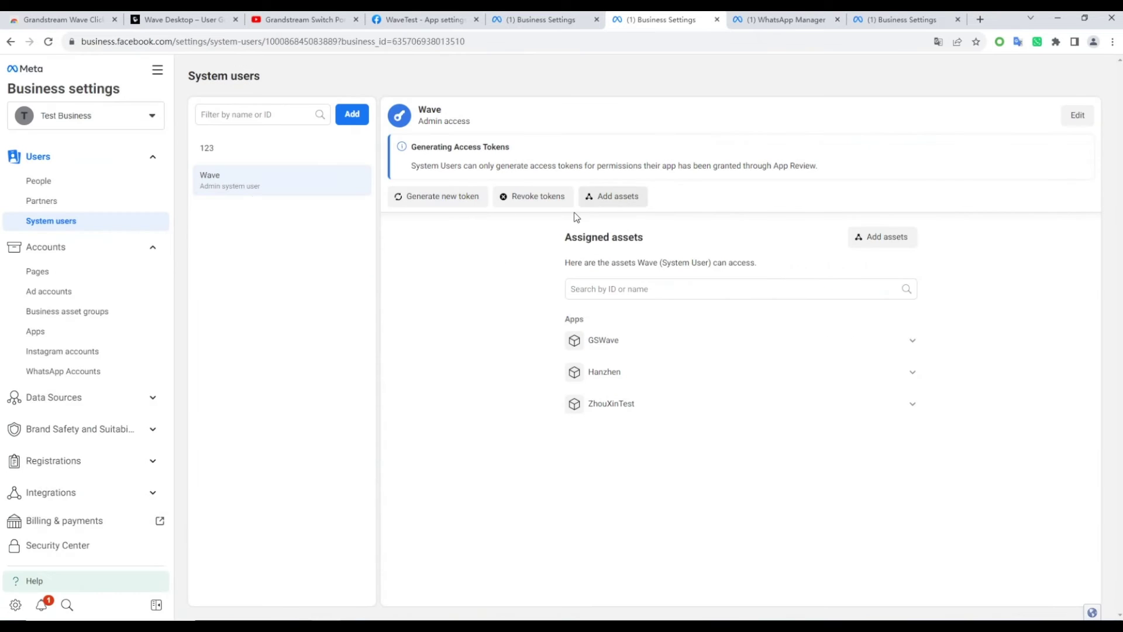
click(884, 239)
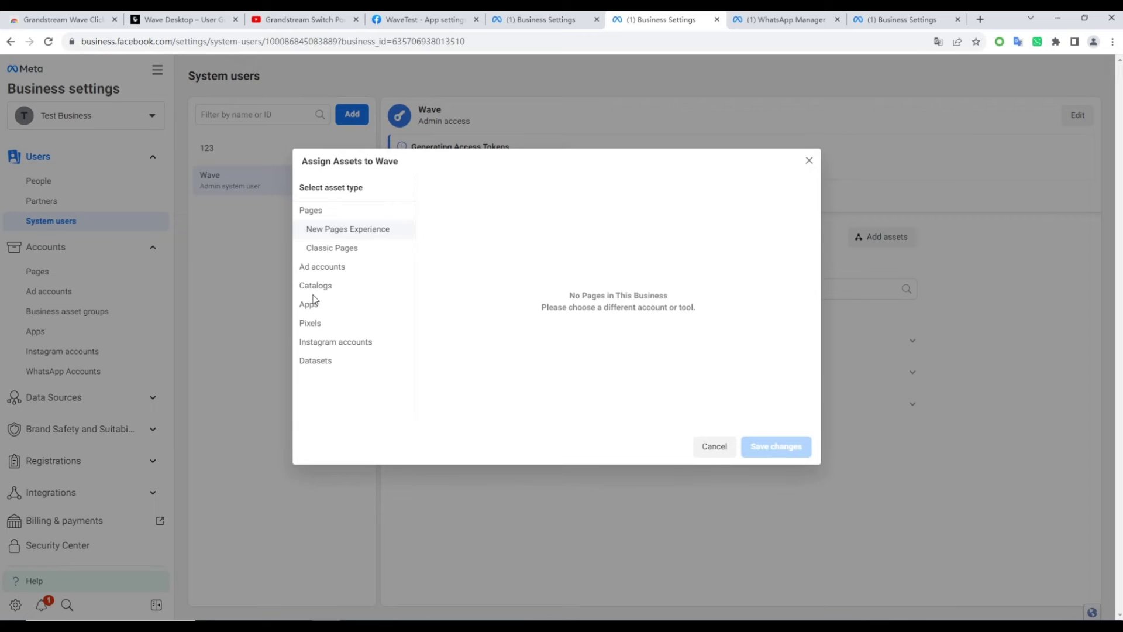
- Assign the WaveTest app to Wave with full Manage app control
click(313, 304)
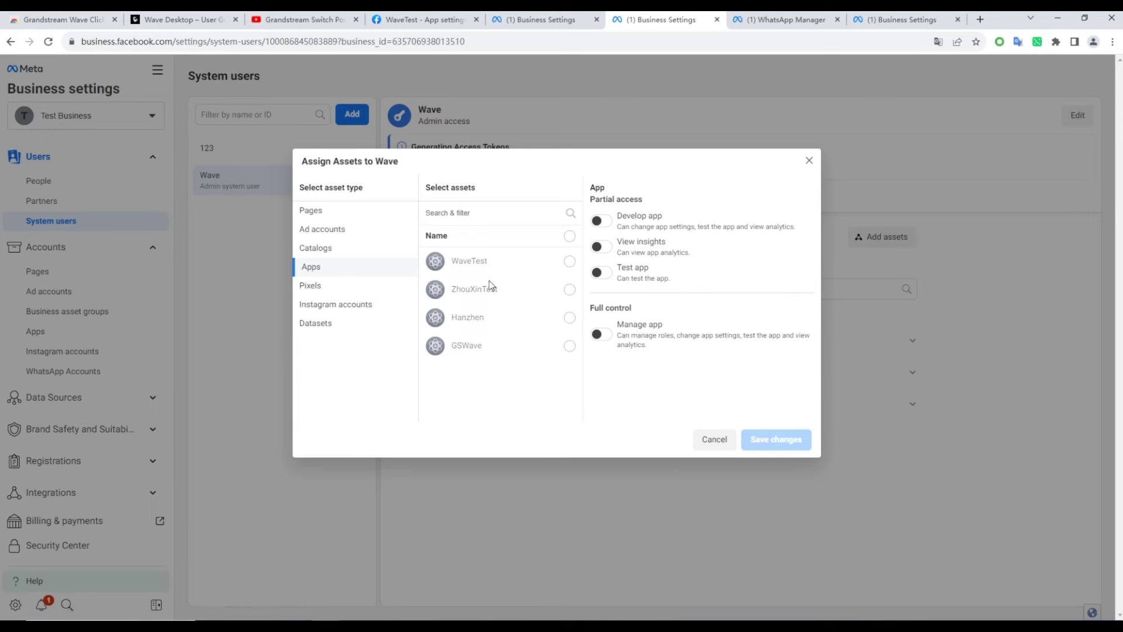
click(570, 261)
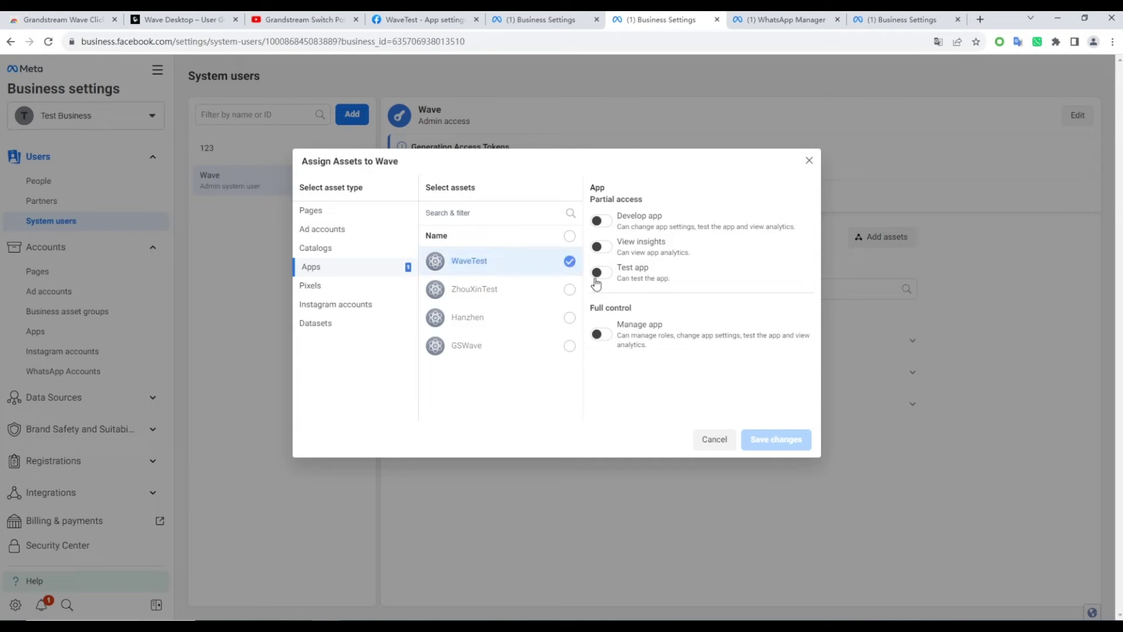
click(602, 335)
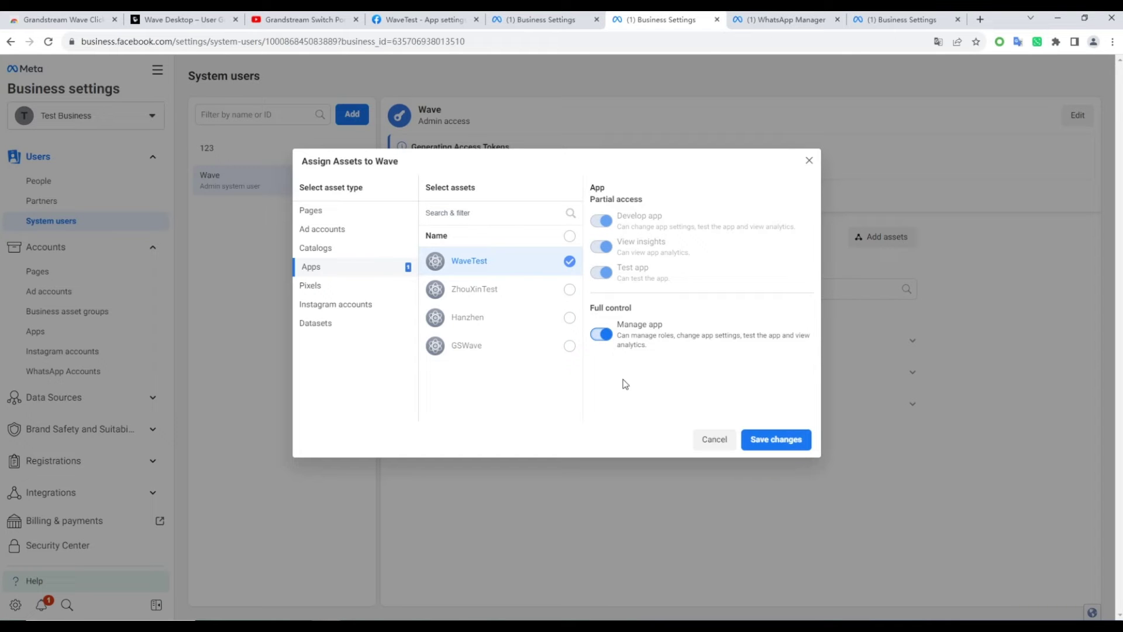
click(775, 444)
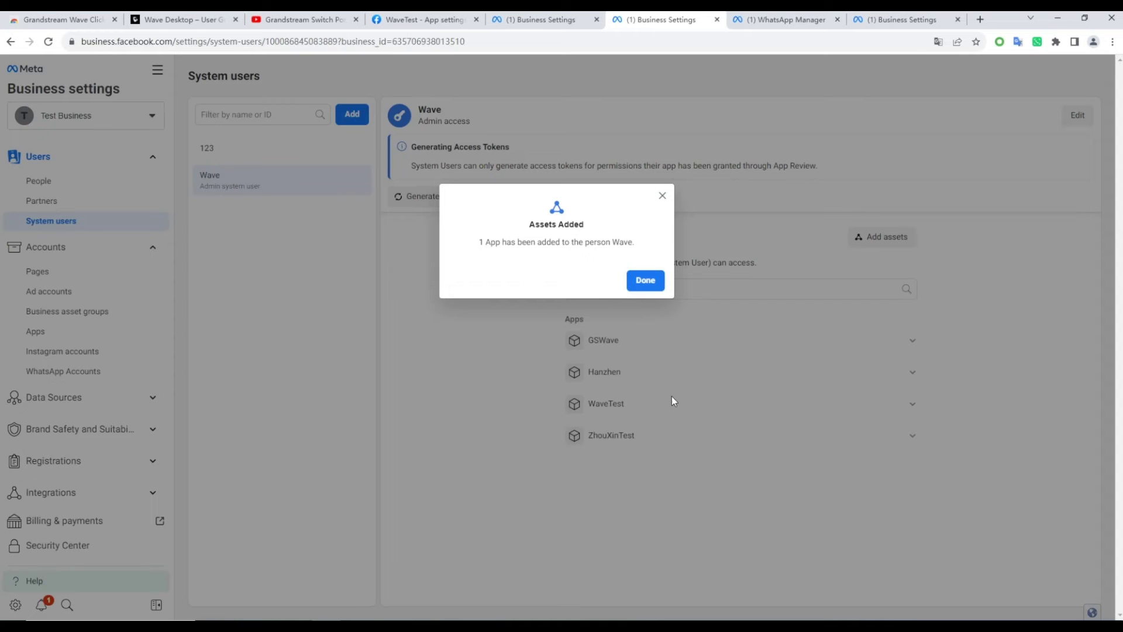
click(646, 281)
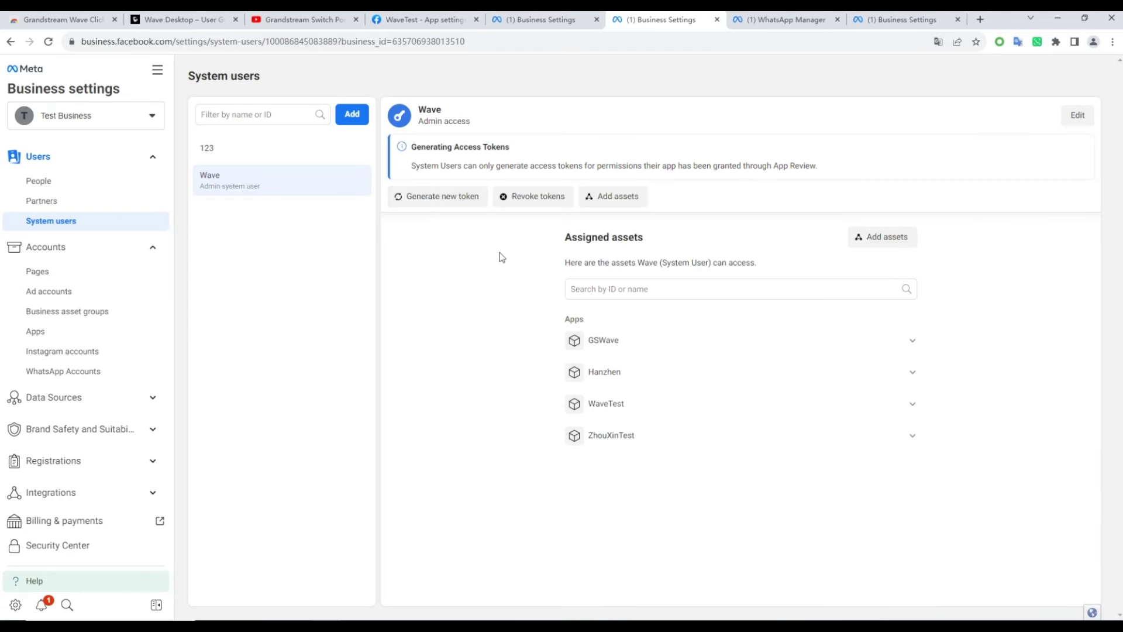
click(439, 202)
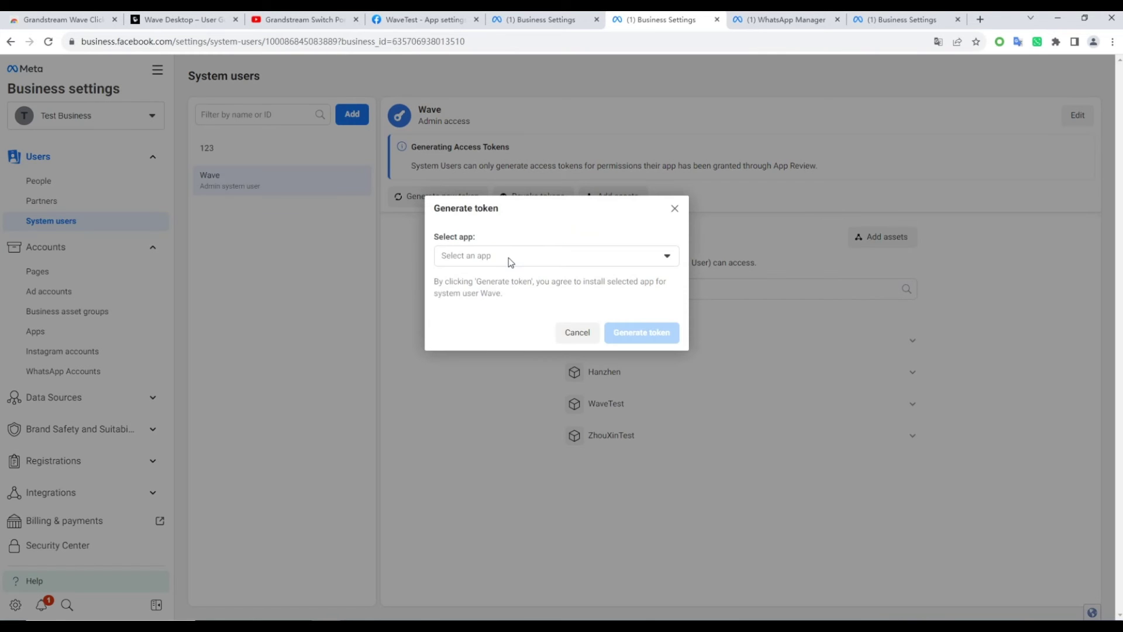
- Choose WaveTest for the token and grant whatsapp_business_messaging and whatsapp_business_management permissions
click(508, 257)
click(500, 283)
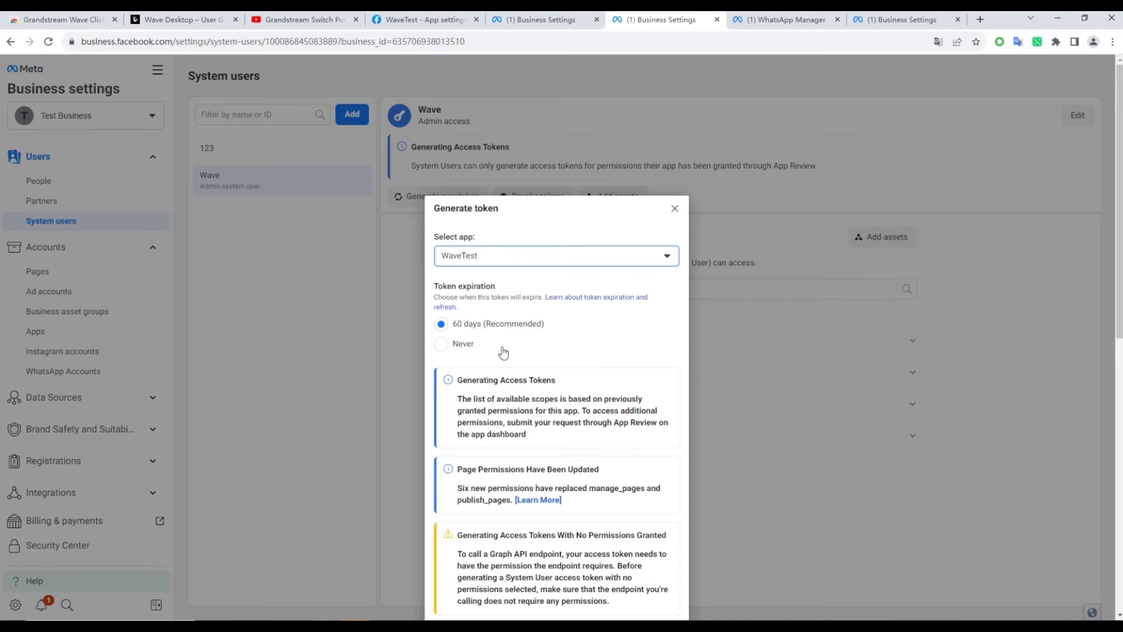
scroll(533, 433, down, 5)
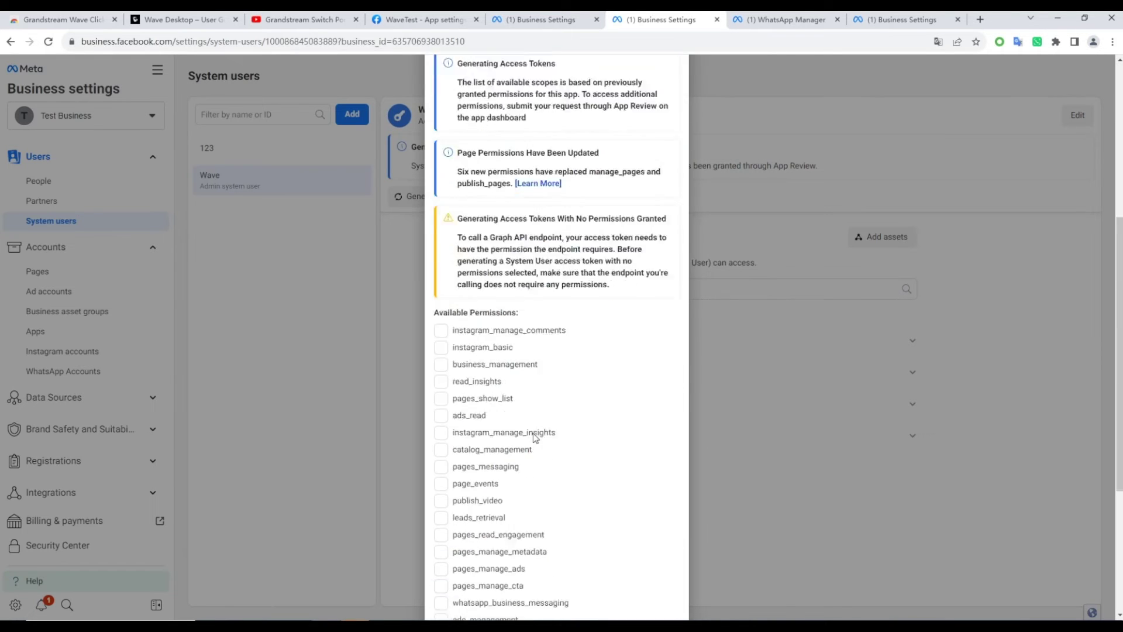
scroll(532, 435, down, 4)
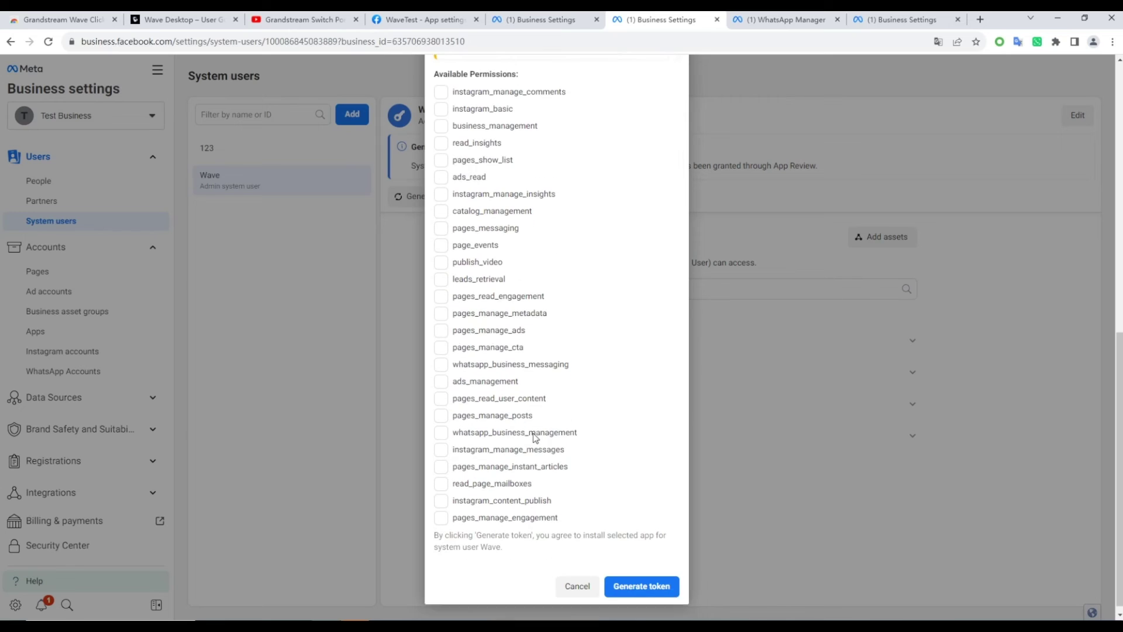
click(443, 362)
click(448, 427)
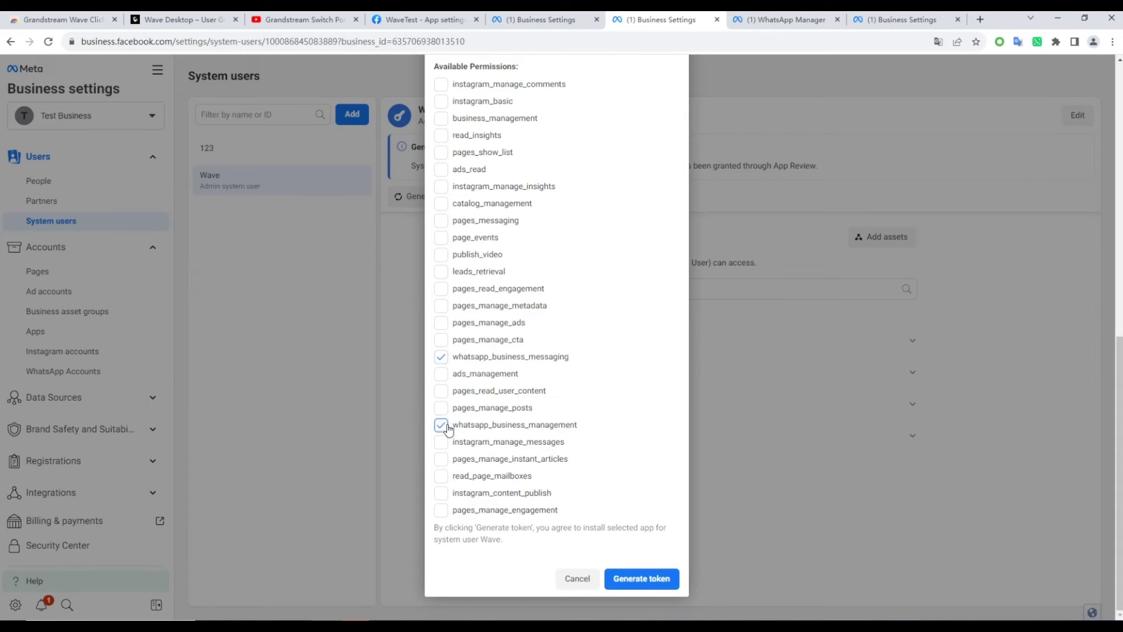
- Generate Wave's access token and select it for copying
click(644, 578)
drag(619, 358, 486, 303)
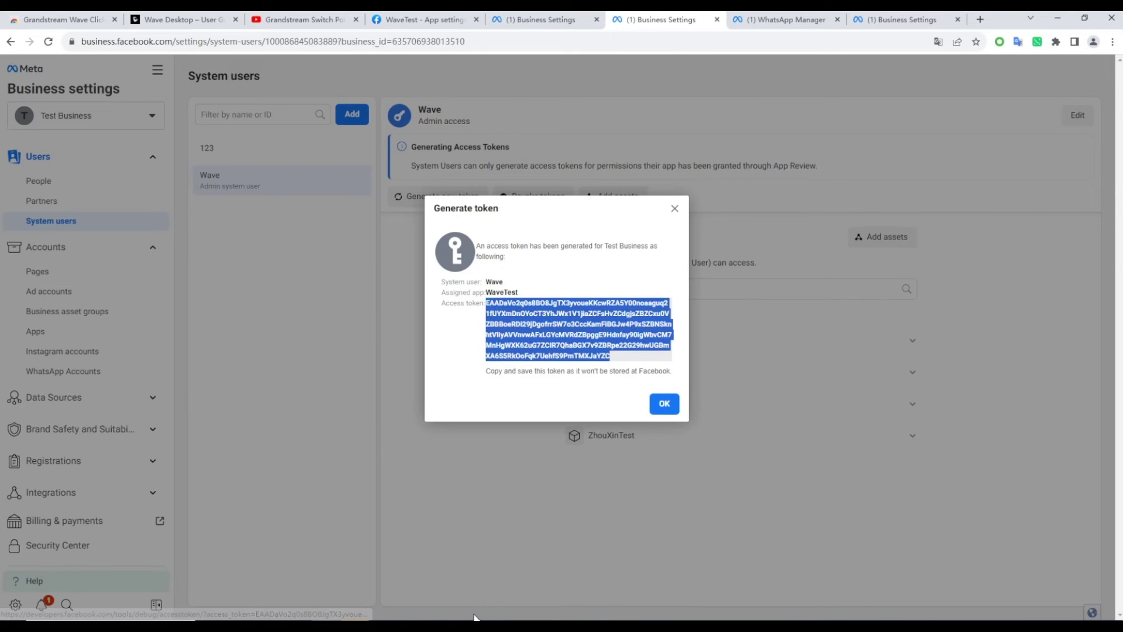
mouse_move(475, 619)
click(448, 541)
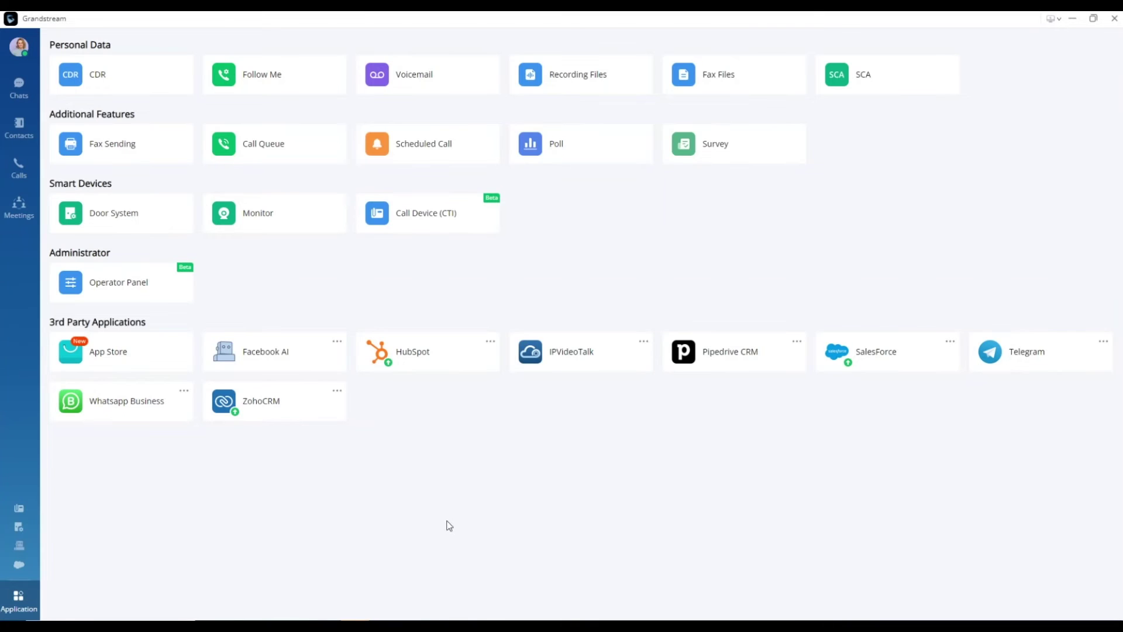
- Paste the Meta access token into the Wavetest Access Token field and copy the Webhook URL
click(136, 408)
key(ctrl+v)
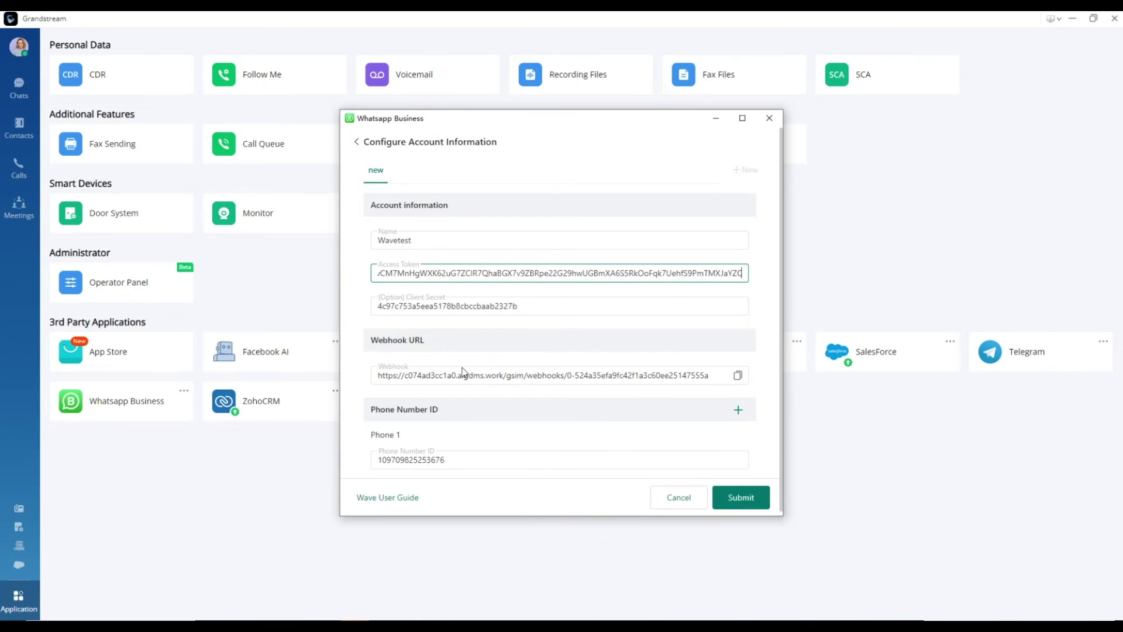
click(739, 377)
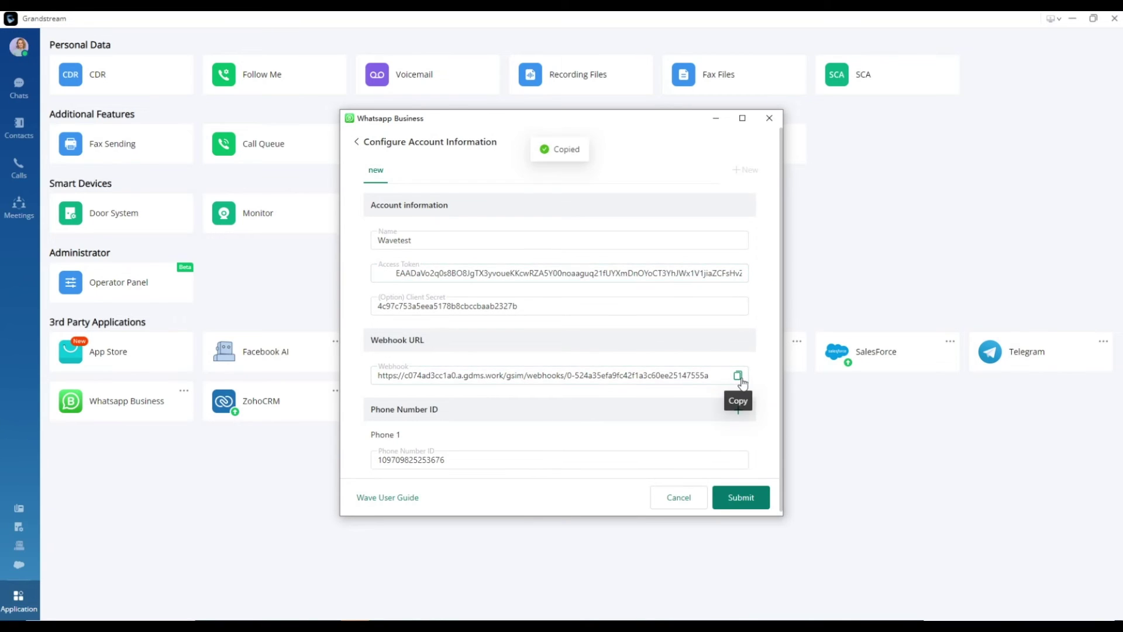
key(alt+Tab)
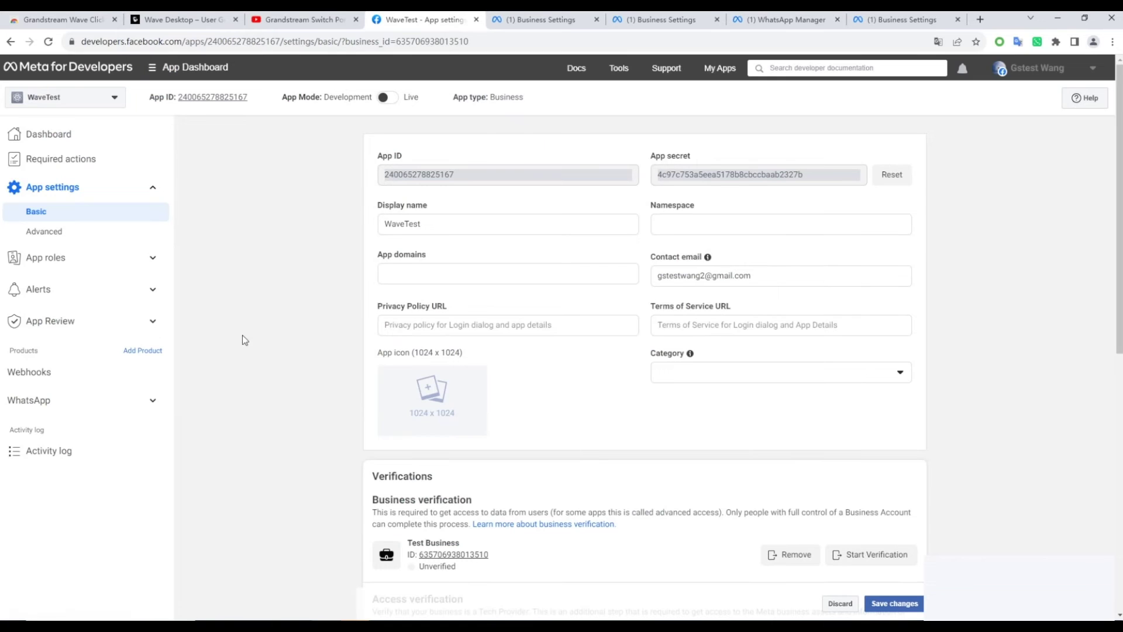
click(63, 404)
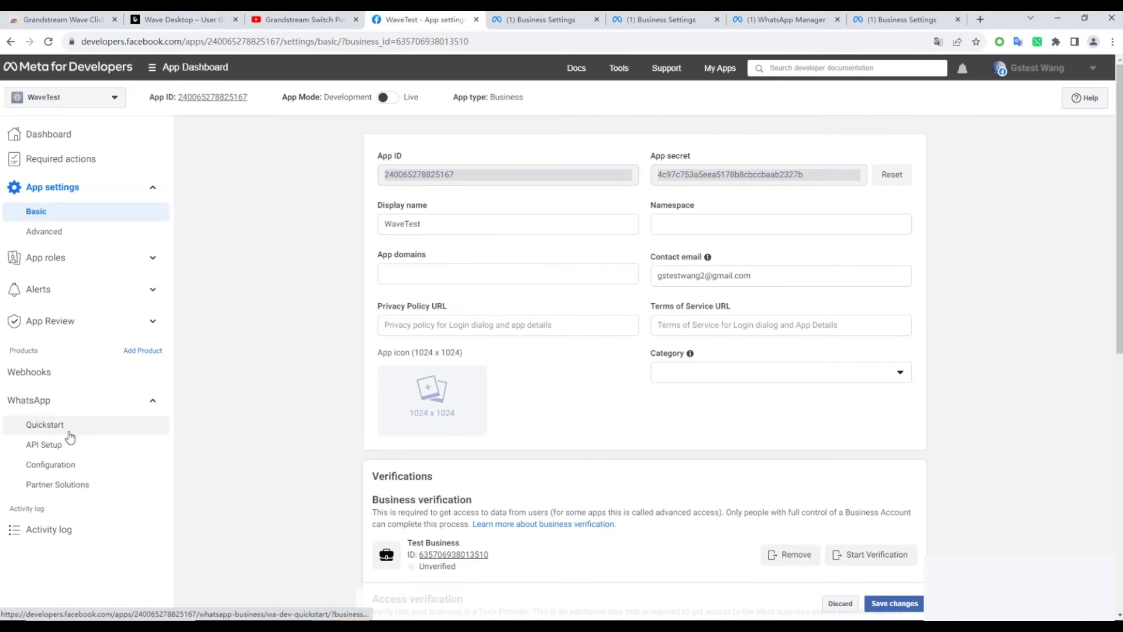
click(55, 468)
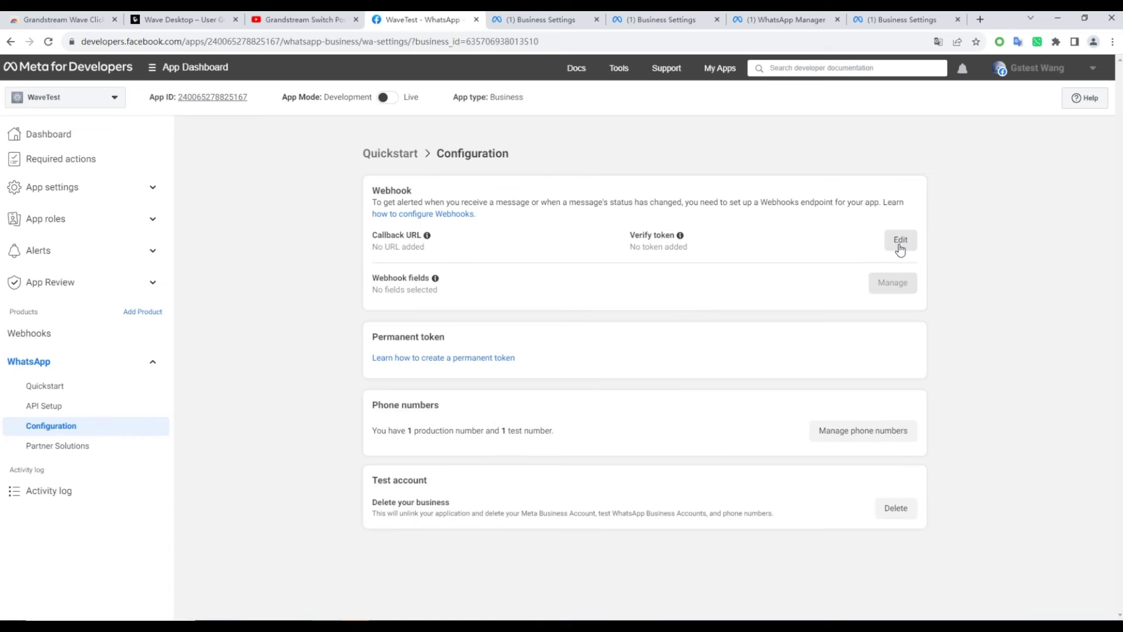
click(900, 239)
click(478, 255)
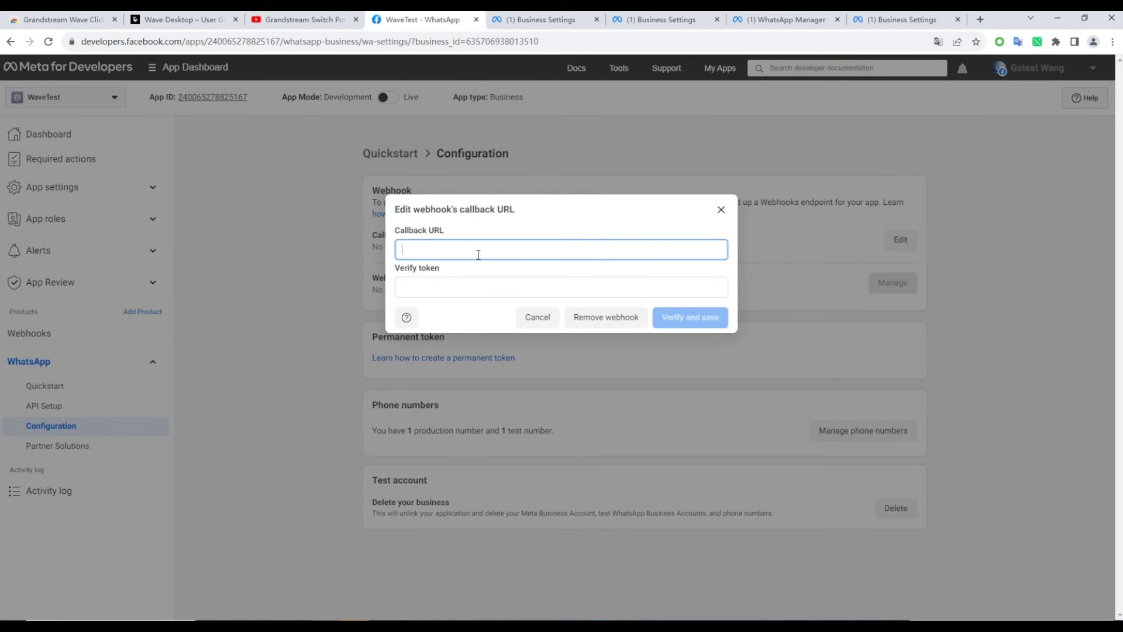
key(ctrl+v)
click(461, 292)
text(1)
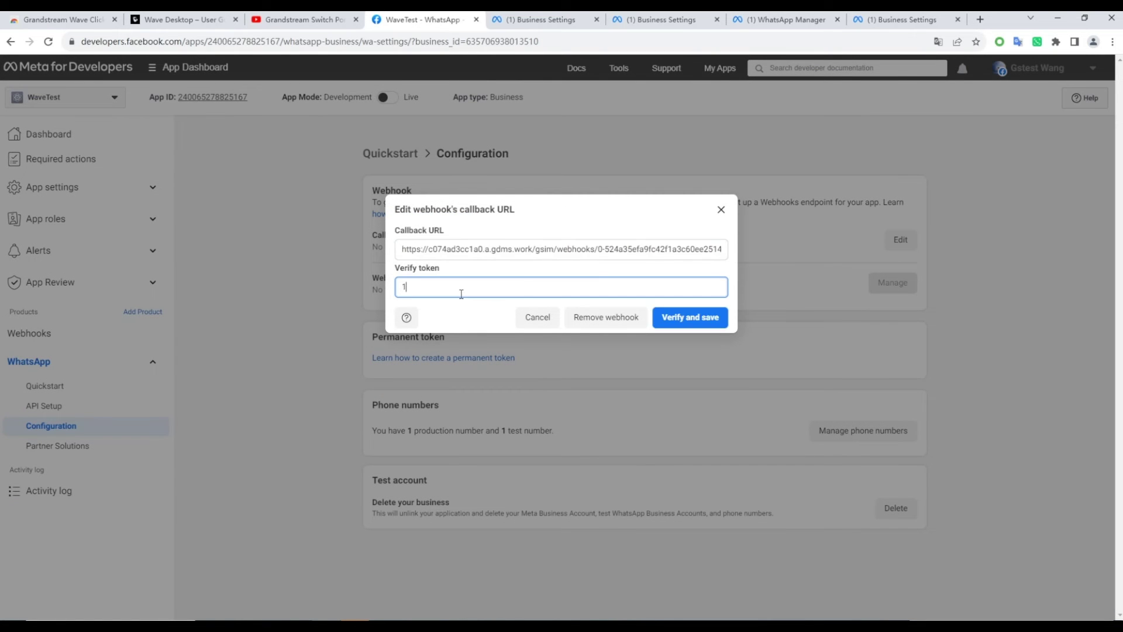
click(691, 317)
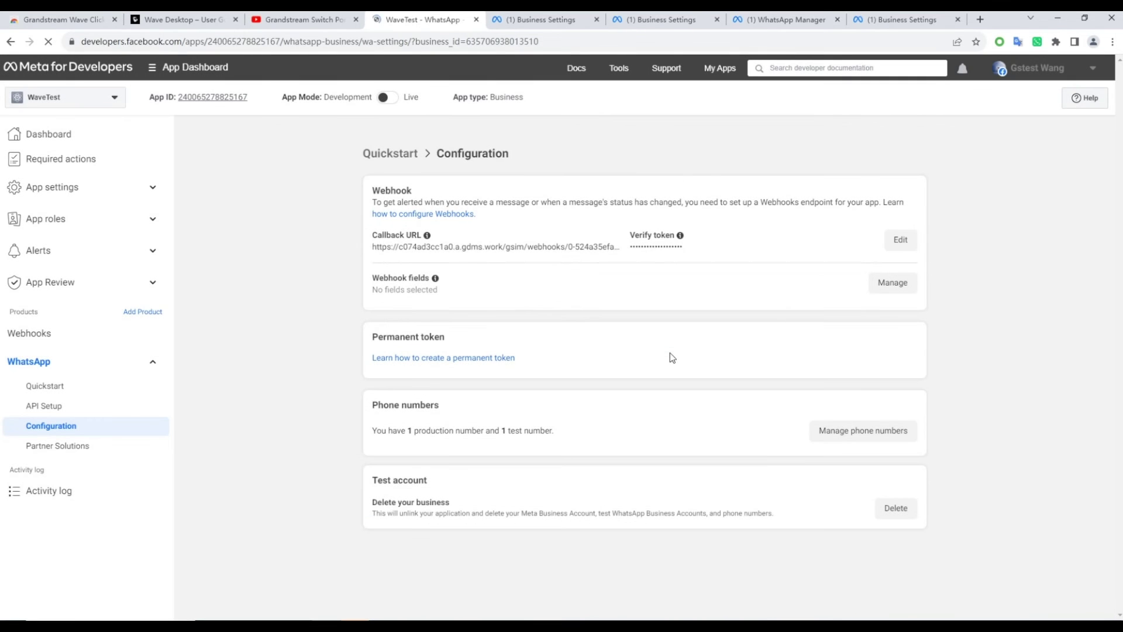
click(899, 289)
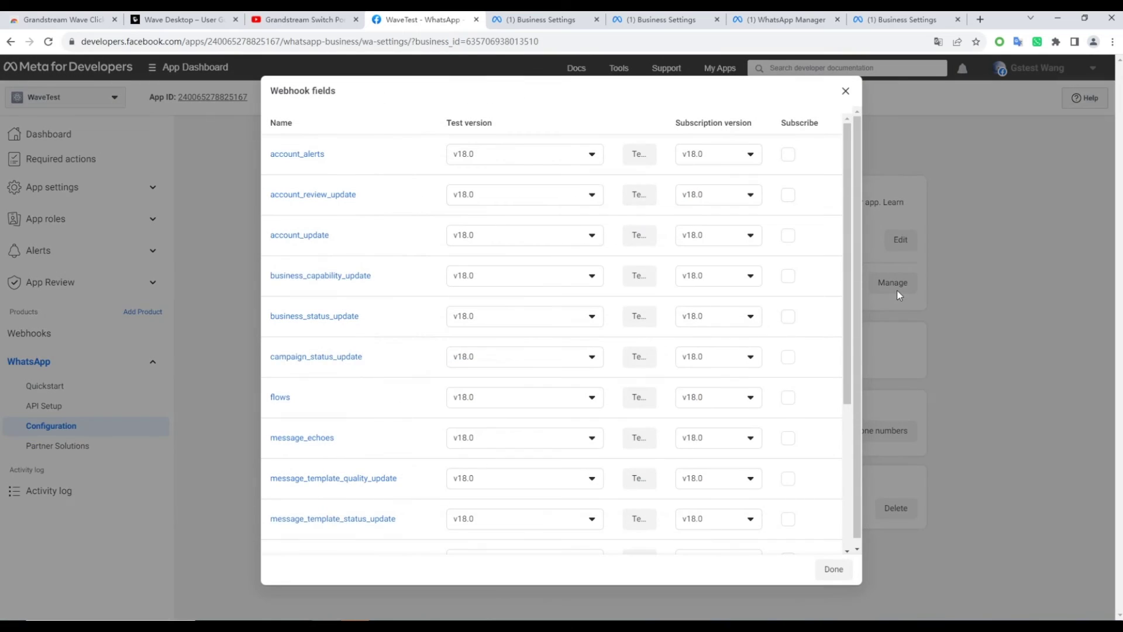
- Subscribe the WaveTest webhook to the messages field and finish with Done
scroll(528, 462, down, 2)
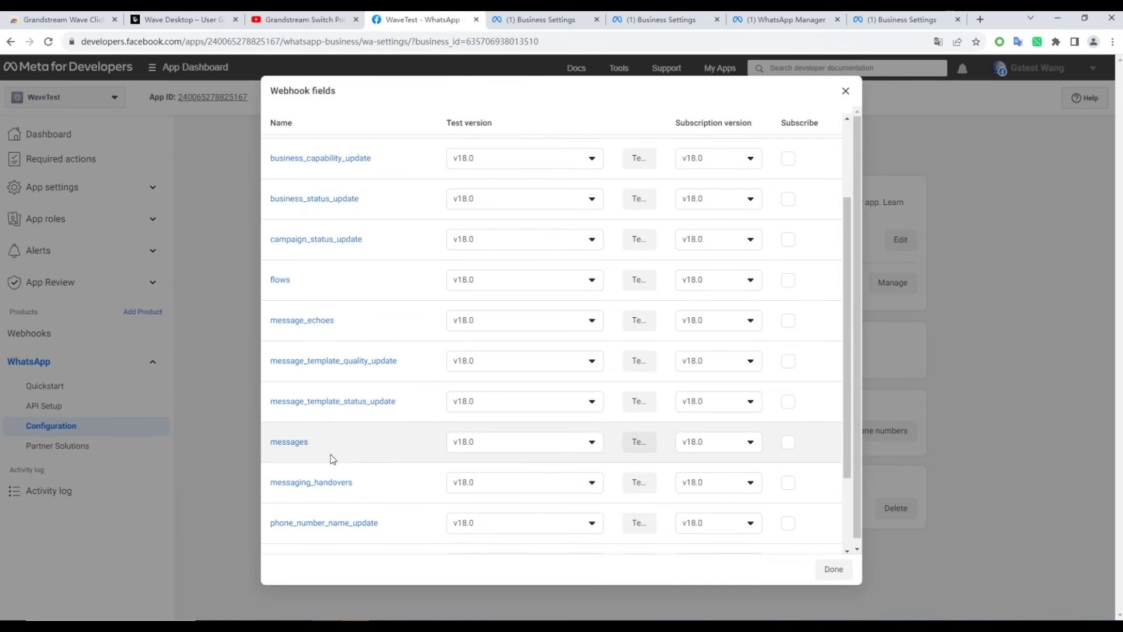
click(788, 443)
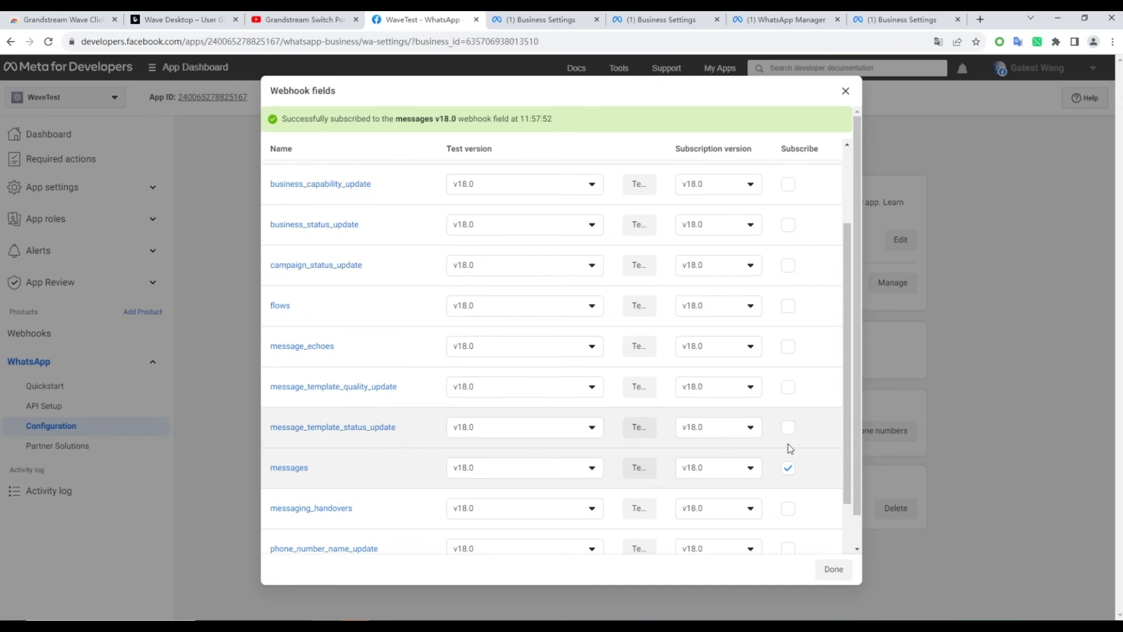
click(837, 572)
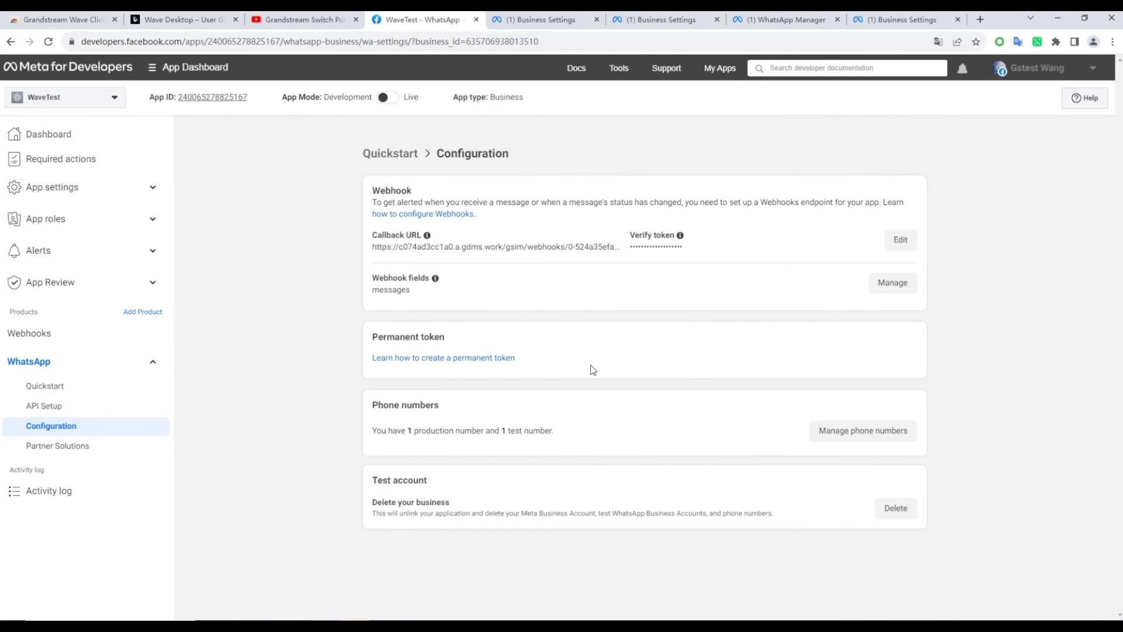
key(alt+Tab)
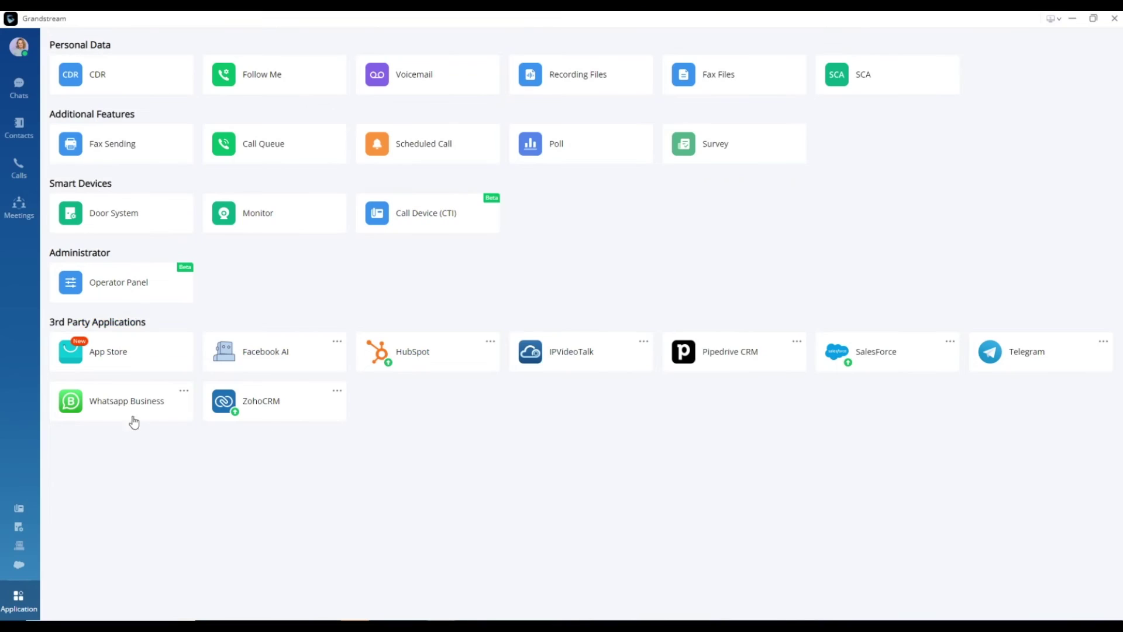
- Submit the Wavetest WhatsApp Business configuration in Wave and acknowledge the success message
click(124, 411)
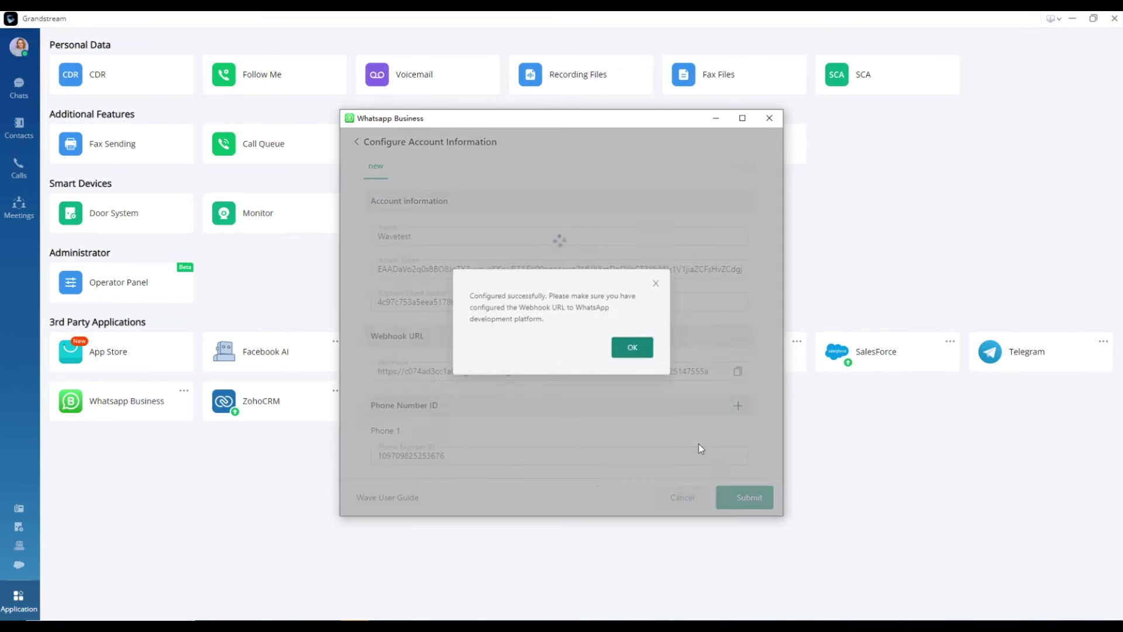
click(627, 358)
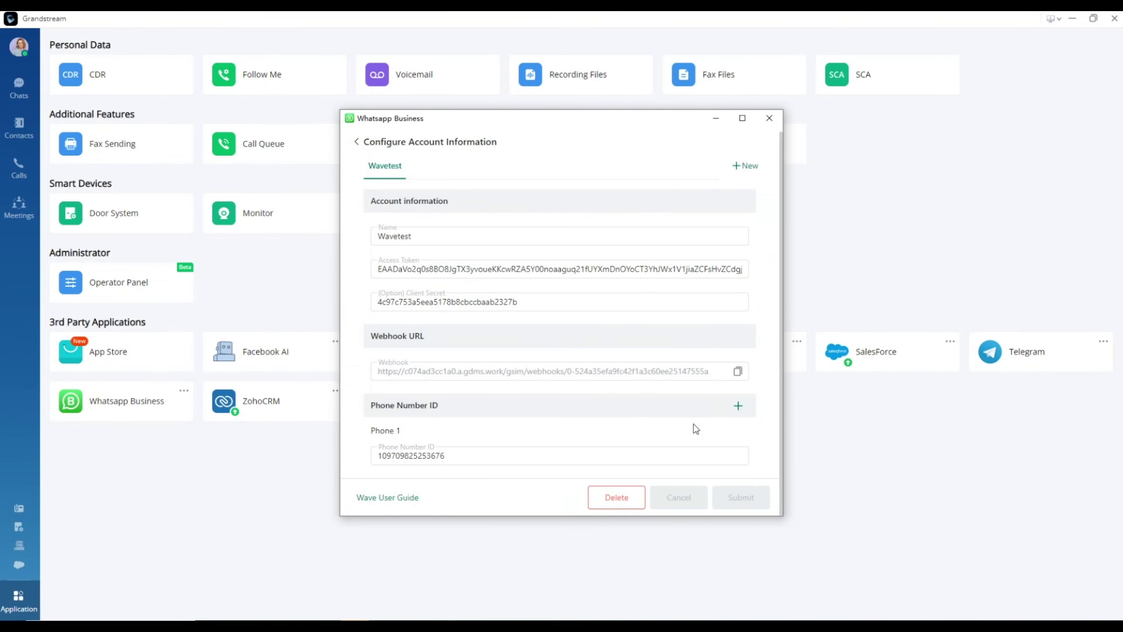
key(alt+Tab)
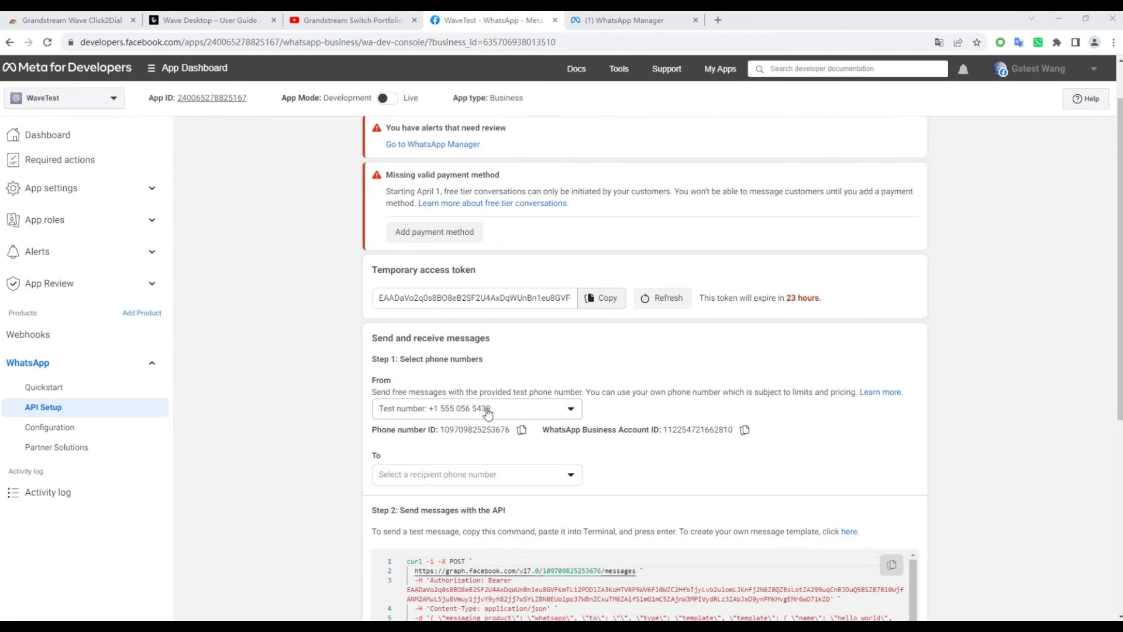
- Go to WhatsApp Manager's Phone numbers page through the business shortcuts
click(158, 73)
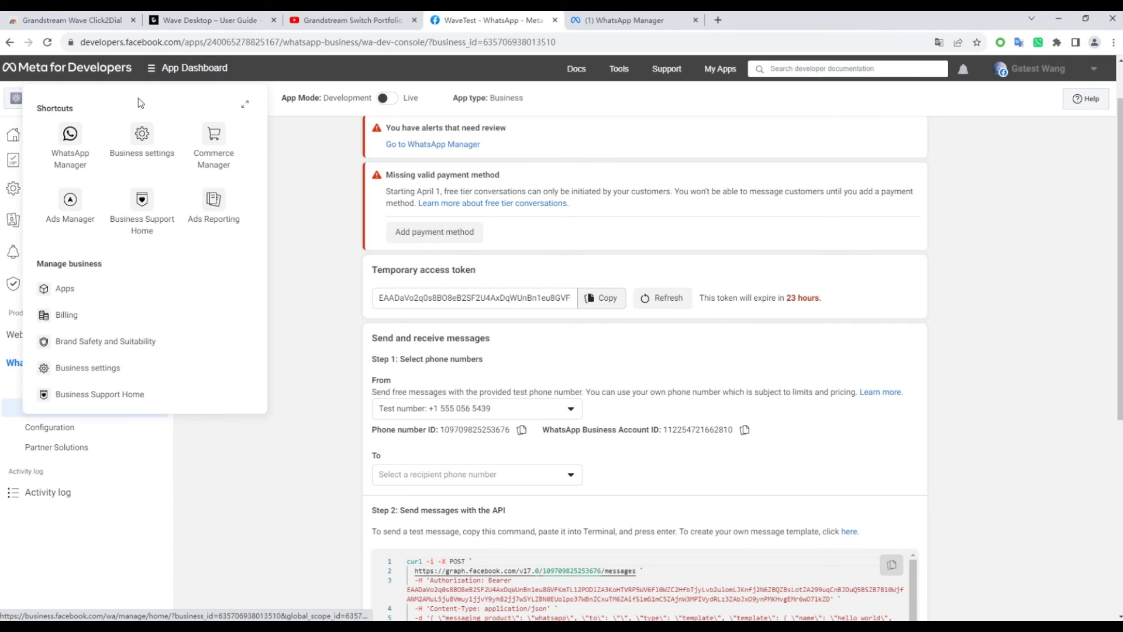
click(78, 147)
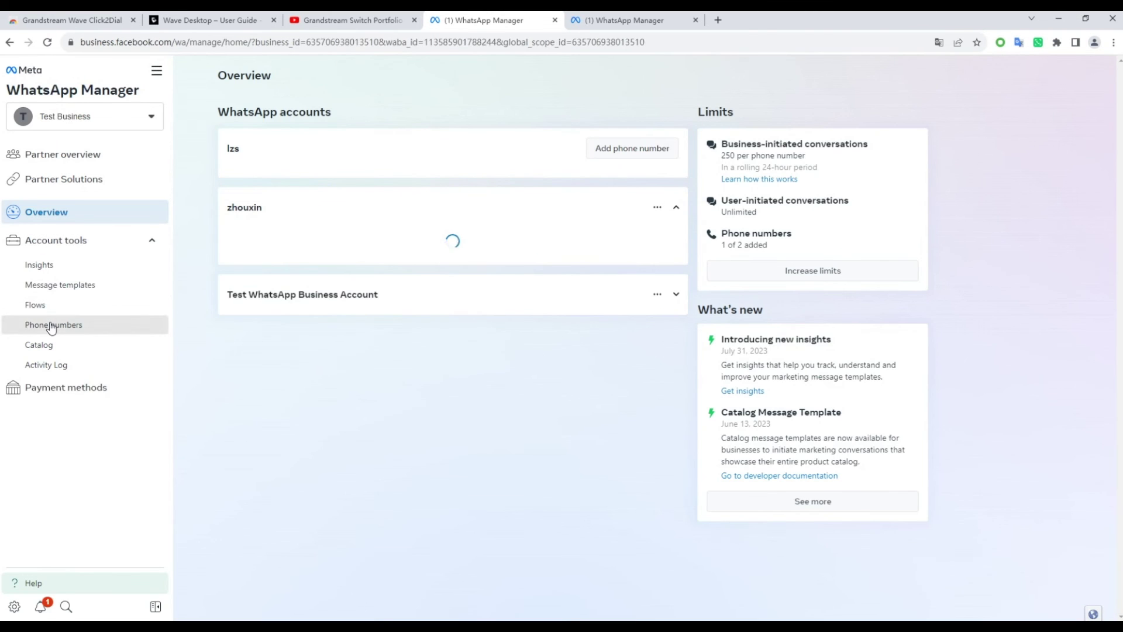
click(51, 326)
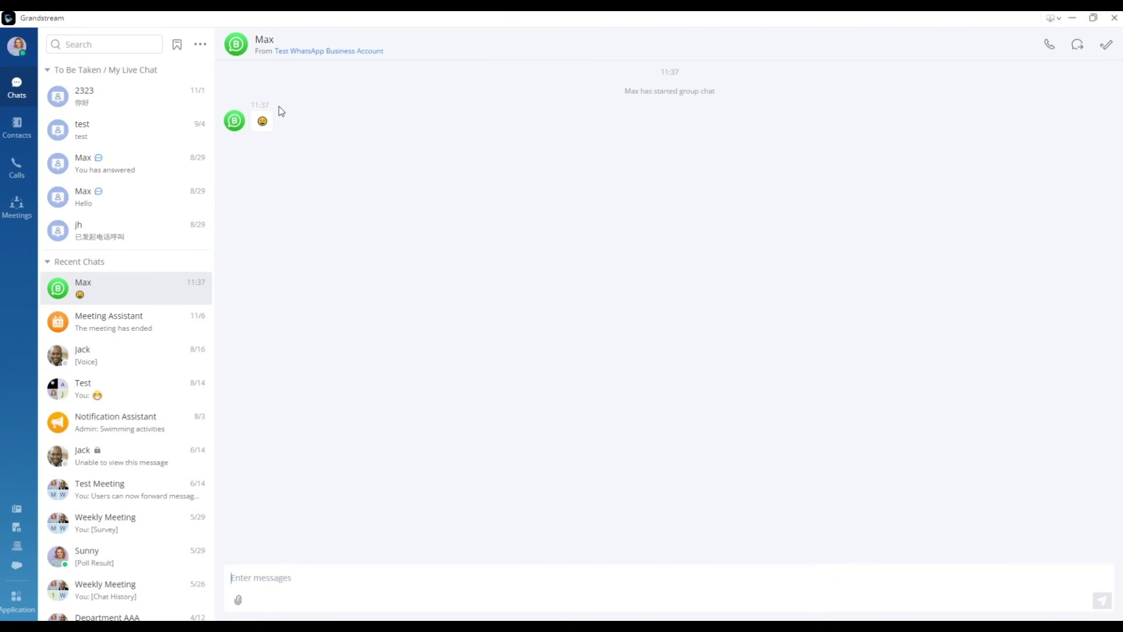
- Put the cursor in the Enter messages box of the customer's WhatsApp chat
click(293, 581)
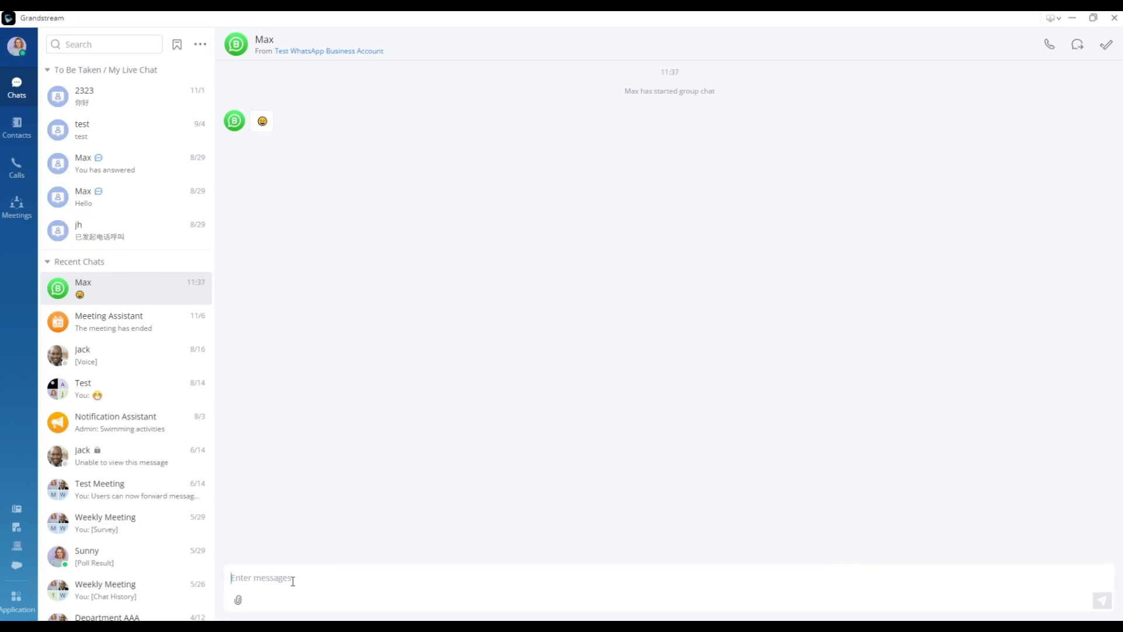